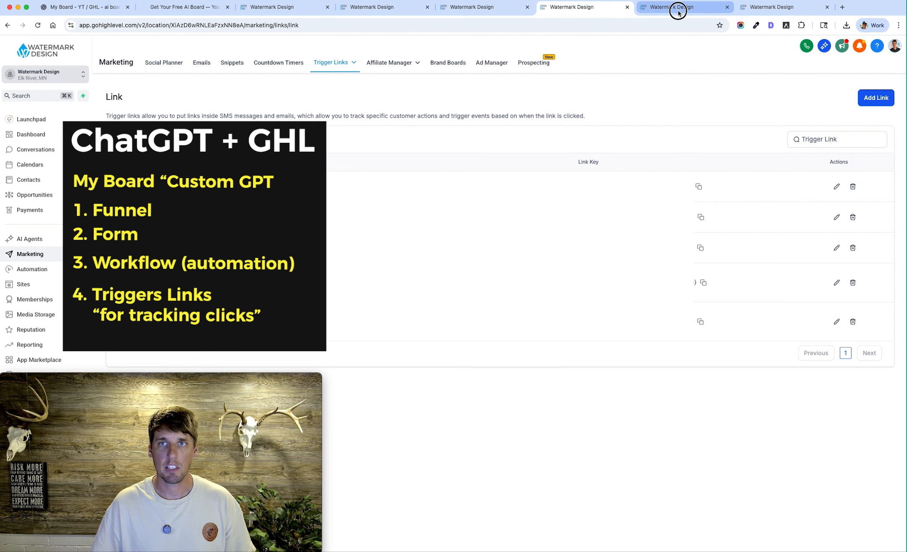
Look over the AI Board Opt-In Form analytics, the funnels list and the published AI Board landing page
{"action": "left_click", "coordinate": [678, 9]}
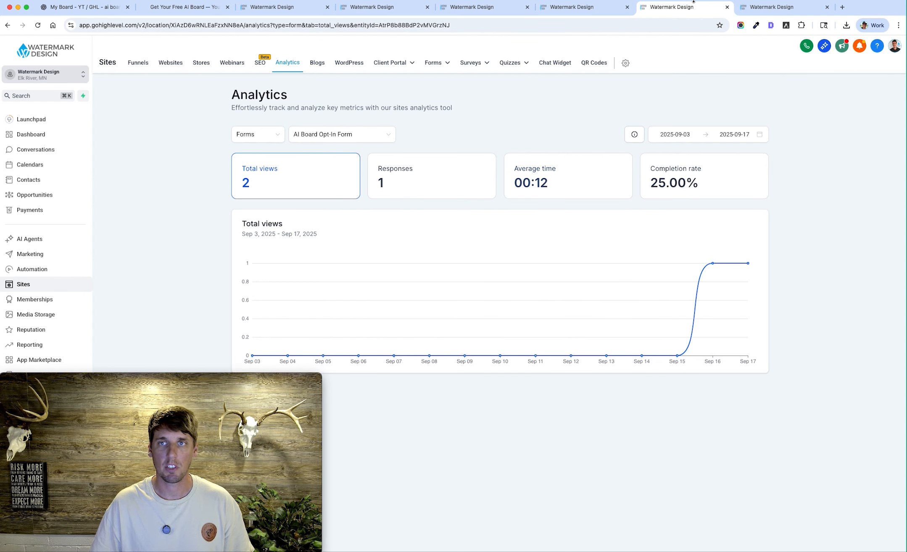
{"action": "left_click", "coordinate": [772, 9]}
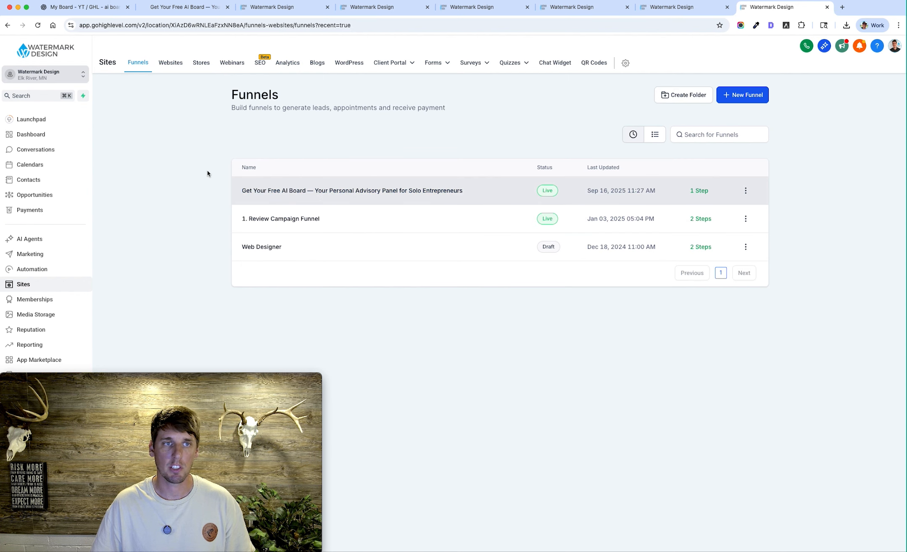
{"action": "left_click", "coordinate": [184, 8]}
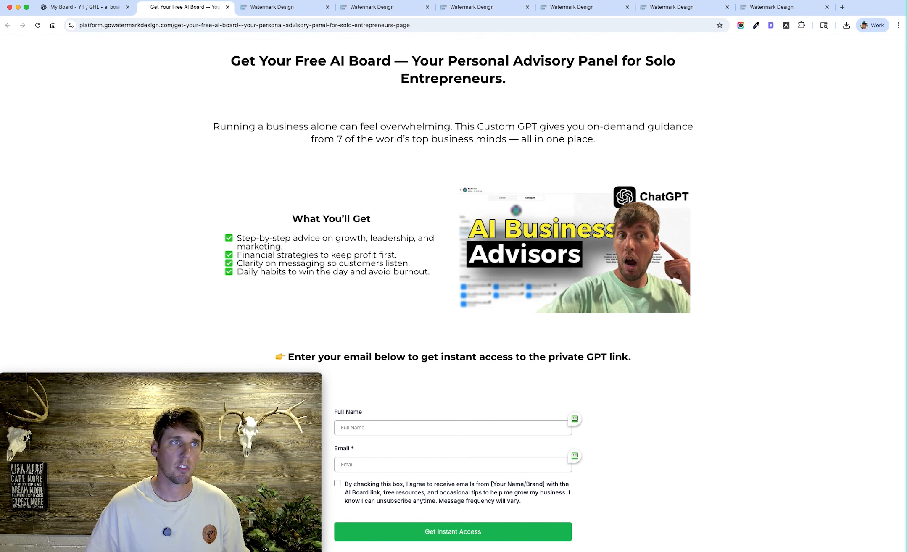
Switch to the ChatGPT My Board conversation and examine the options for sharing the Custom GPT link privately with YouTube commenters
{"action": "left_click", "coordinate": [94, 4]}
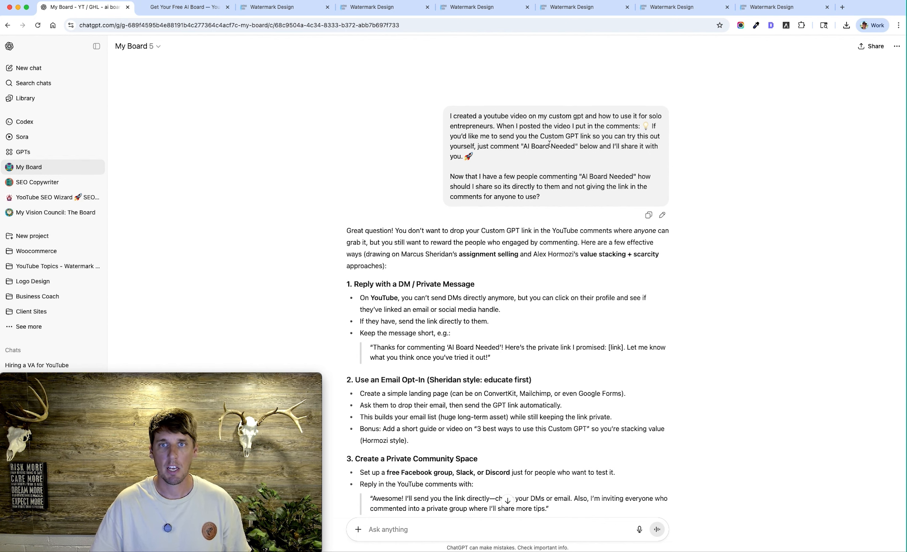
{"action": "left_click_drag", "start_coordinate": [534, 155], "coordinate": [460, 126]}
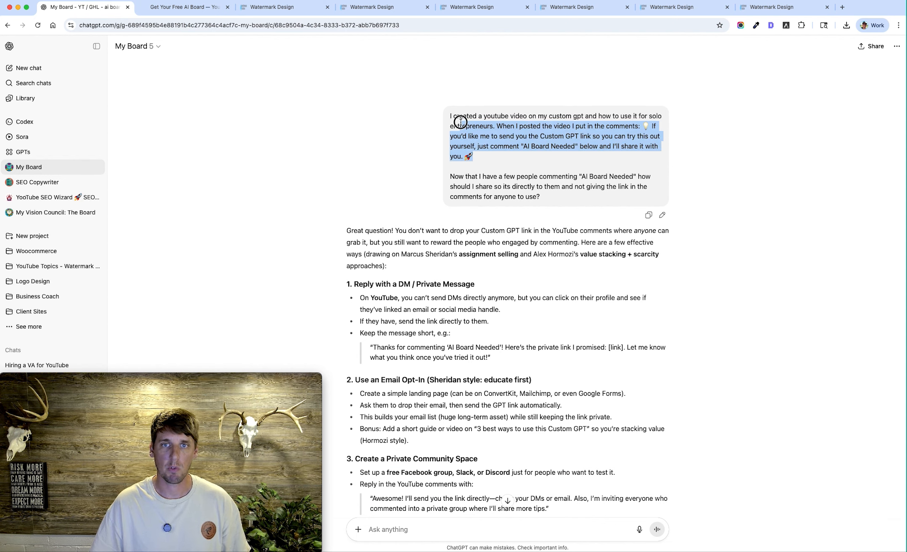
{"action": "scroll", "coordinate": [529, 182], "scroll_direction": "down", "scroll_amount": 3}
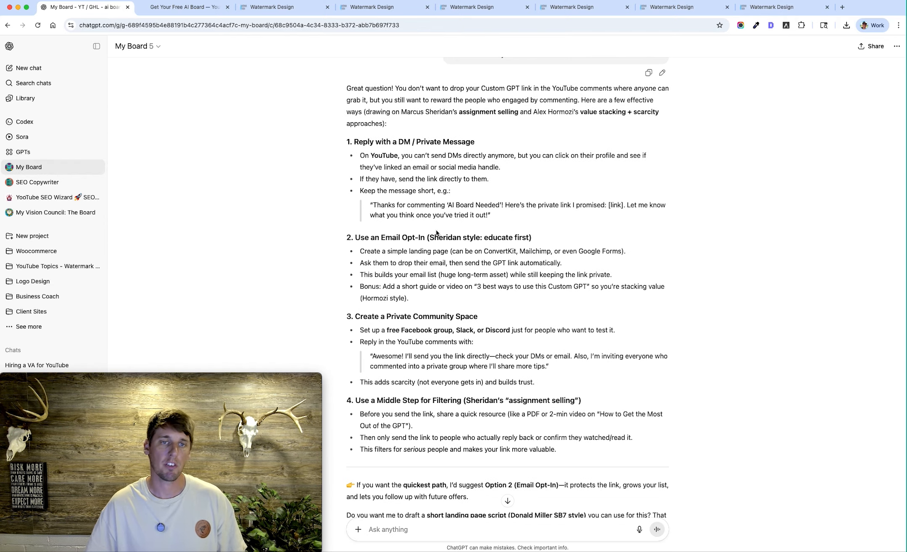
{"action": "left_click", "coordinate": [272, 220]}
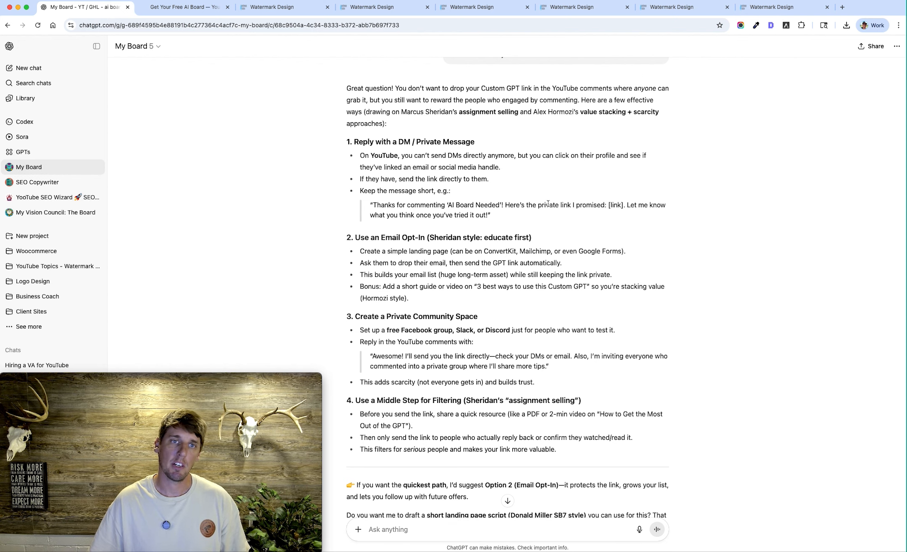
{"action": "scroll", "coordinate": [551, 185], "scroll_direction": "down", "scroll_amount": 5}
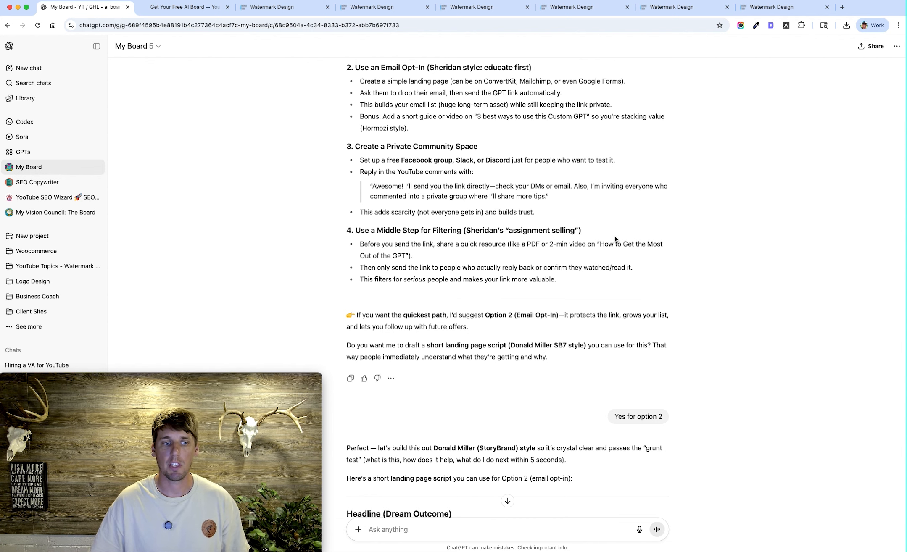
Examine the landing page script written for the email opt-in option and compare it with the published AI Board landing page
{"action": "scroll", "coordinate": [628, 205], "scroll_direction": "down", "scroll_amount": 4}
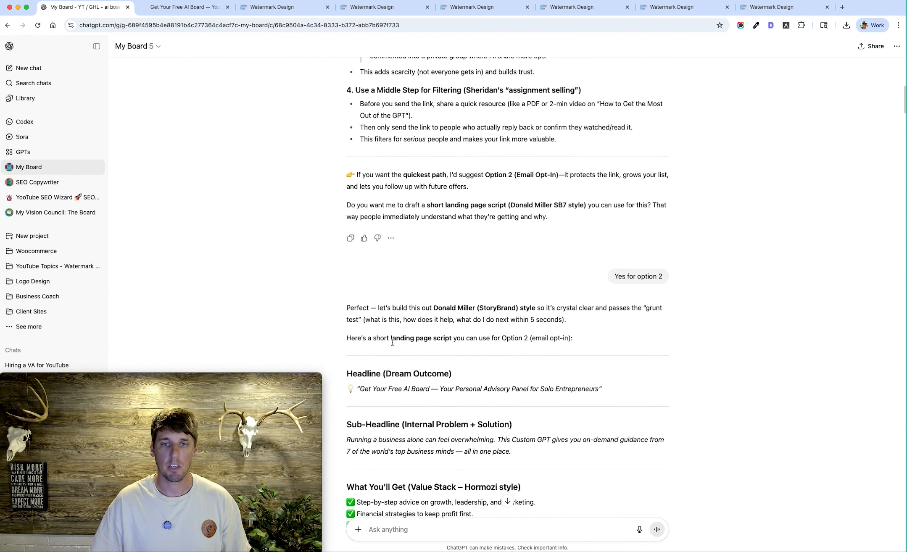
{"action": "scroll", "coordinate": [462, 332], "scroll_direction": "down", "scroll_amount": 5}
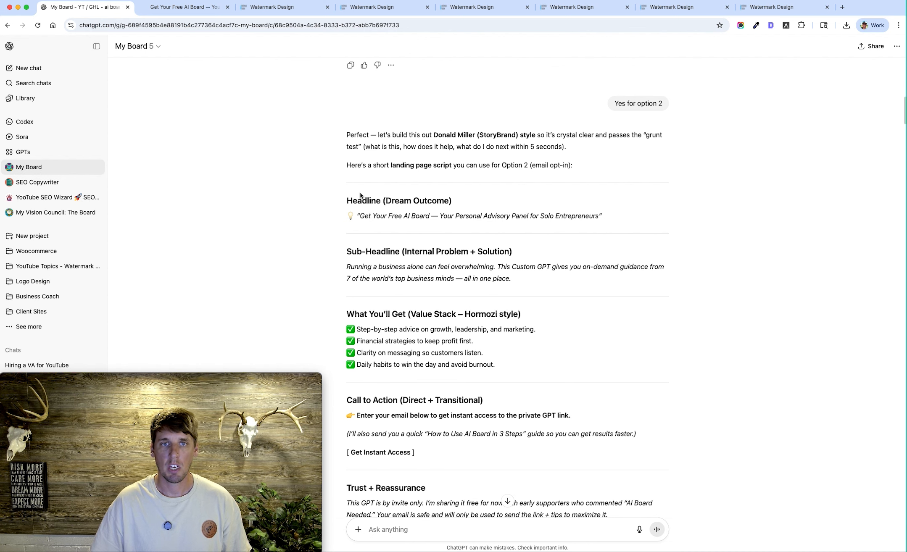
{"action": "scroll", "coordinate": [380, 158], "scroll_direction": "down", "scroll_amount": 2}
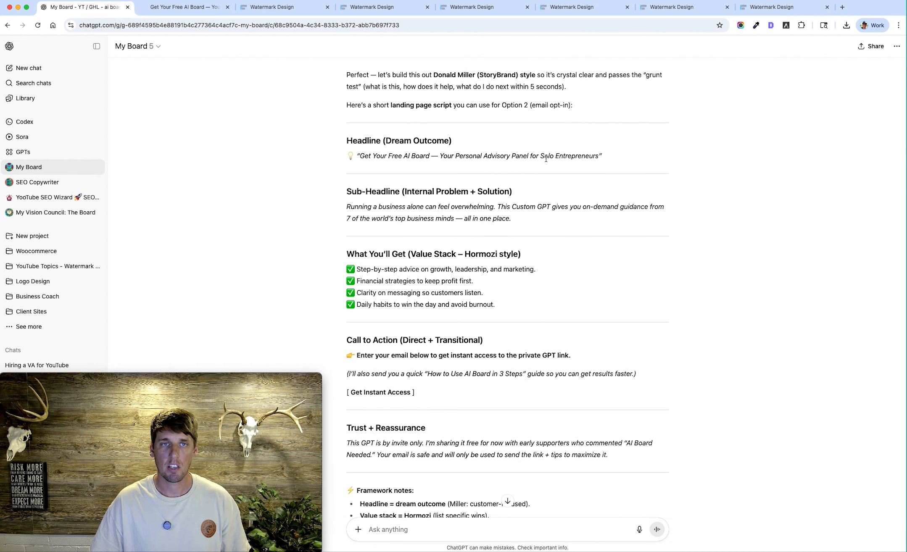
{"action": "scroll", "coordinate": [545, 159], "scroll_direction": "up", "scroll_amount": 7}
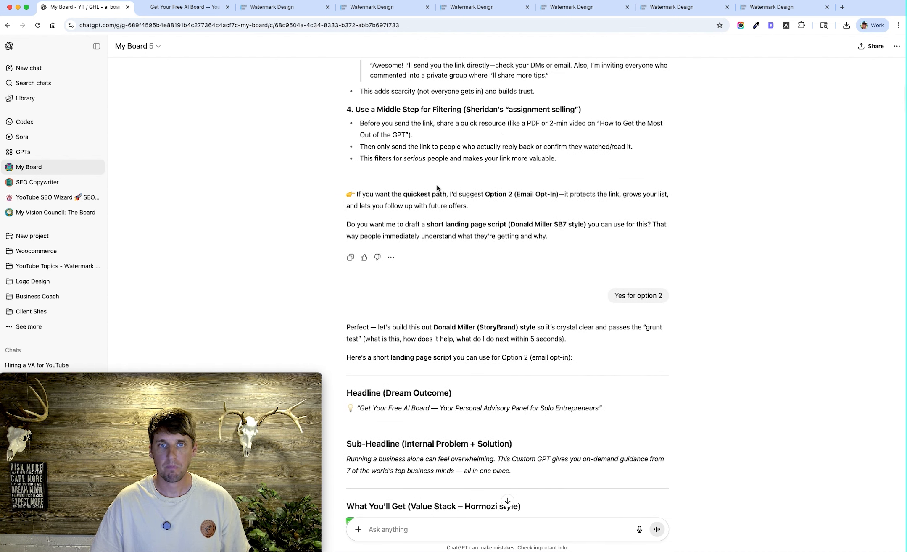
{"action": "scroll", "coordinate": [612, 202], "scroll_direction": "down", "scroll_amount": 7}
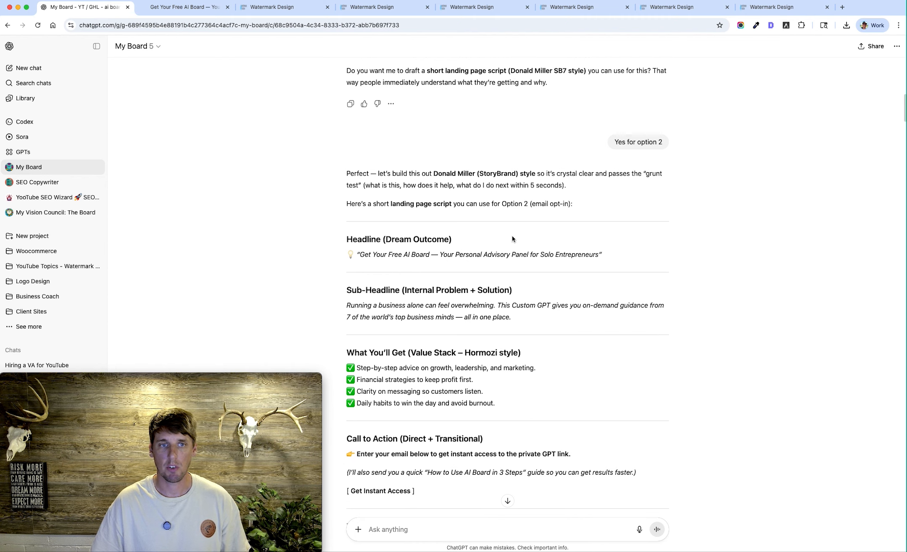
{"action": "scroll", "coordinate": [607, 226], "scroll_direction": "down", "scroll_amount": 1}
{"action": "scroll", "coordinate": [586, 183], "scroll_direction": "down", "scroll_amount": 6}
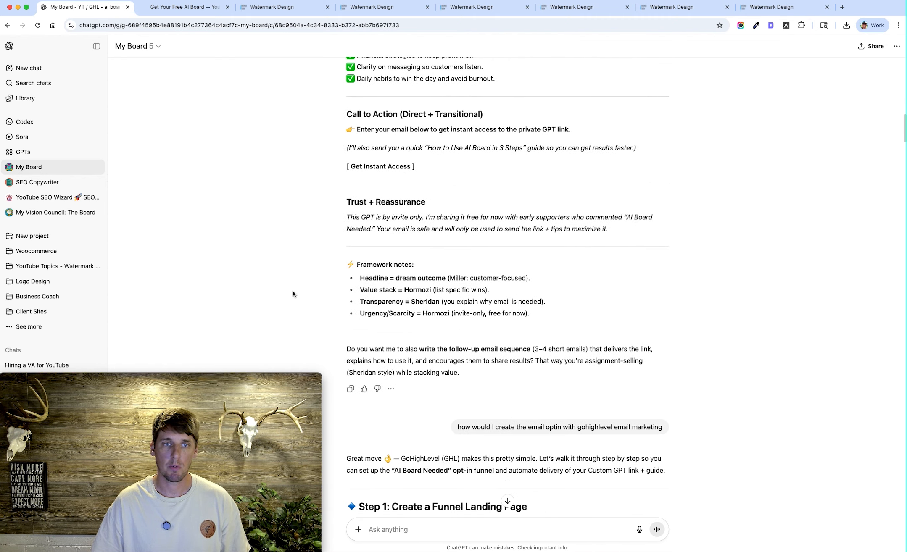
{"action": "left_click", "coordinate": [186, 8]}
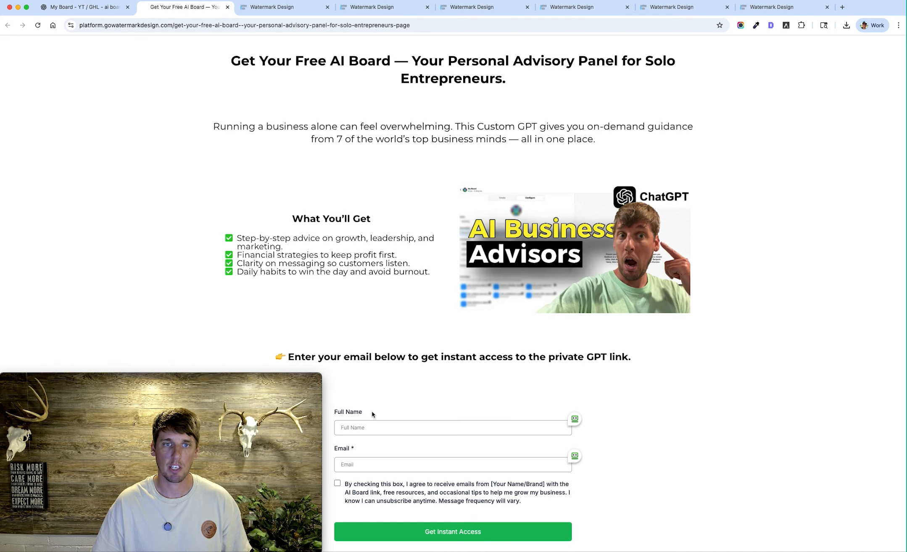
{"action": "left_click", "coordinate": [84, 7]}
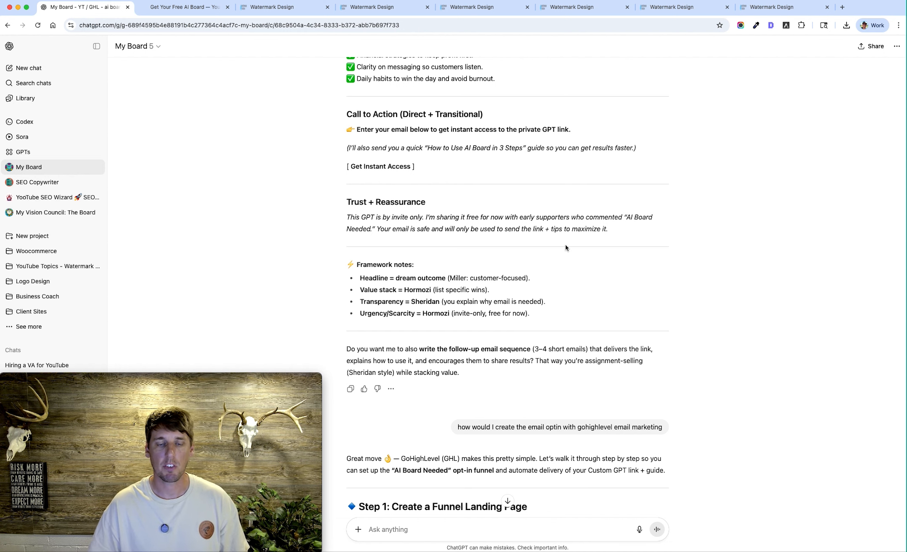
Read the GoHighLevel instructions for building the opt-in funnel, form and workflow, plus the suggestions for naming the form
{"action": "scroll", "coordinate": [683, 260], "scroll_direction": "down", "scroll_amount": 4}
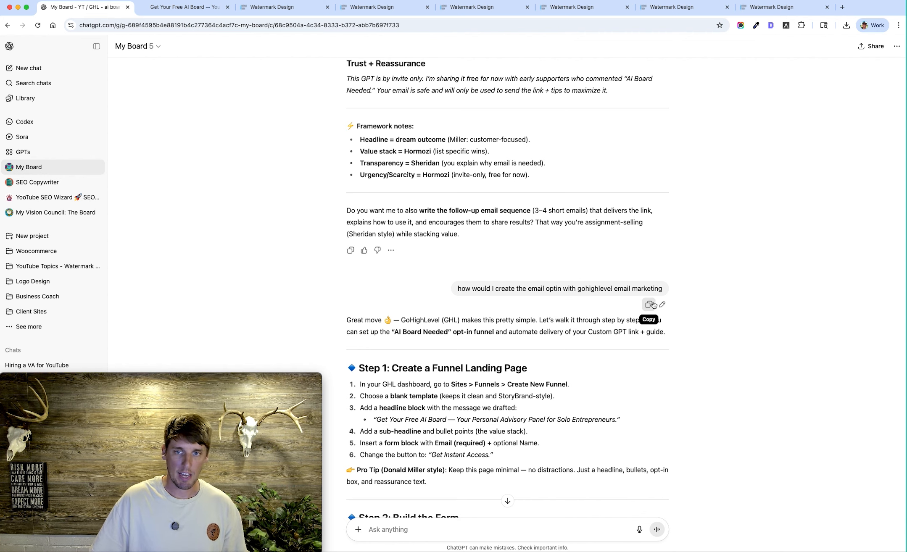
{"action": "scroll", "coordinate": [481, 270], "scroll_direction": "down", "scroll_amount": 2}
{"action": "scroll", "coordinate": [481, 270], "scroll_direction": "down", "scroll_amount": 2}
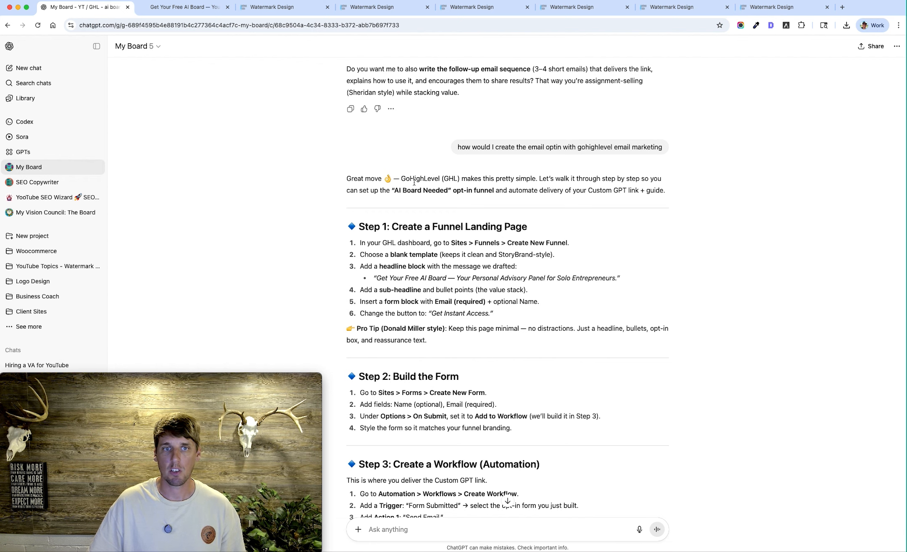
{"action": "scroll", "coordinate": [484, 261], "scroll_direction": "down", "scroll_amount": 1}
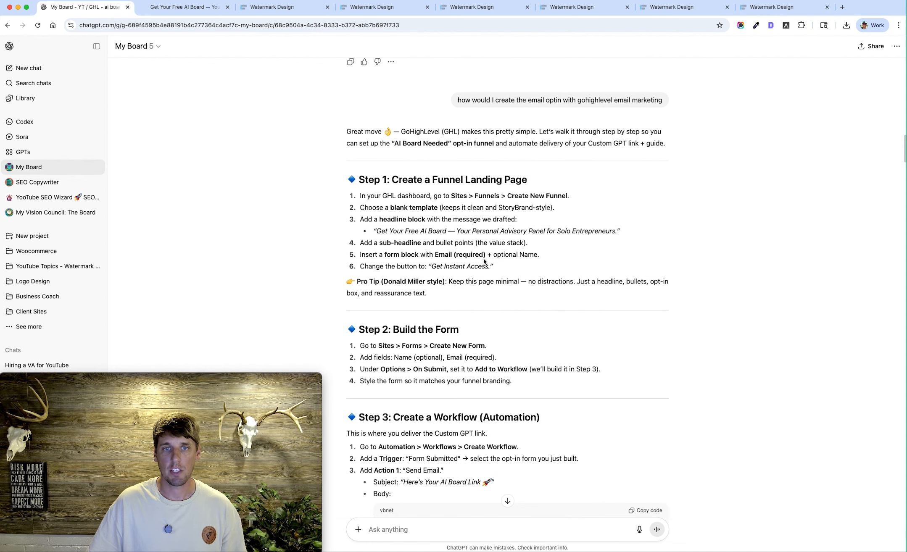
{"action": "scroll", "coordinate": [453, 294], "scroll_direction": "down", "scroll_amount": 3}
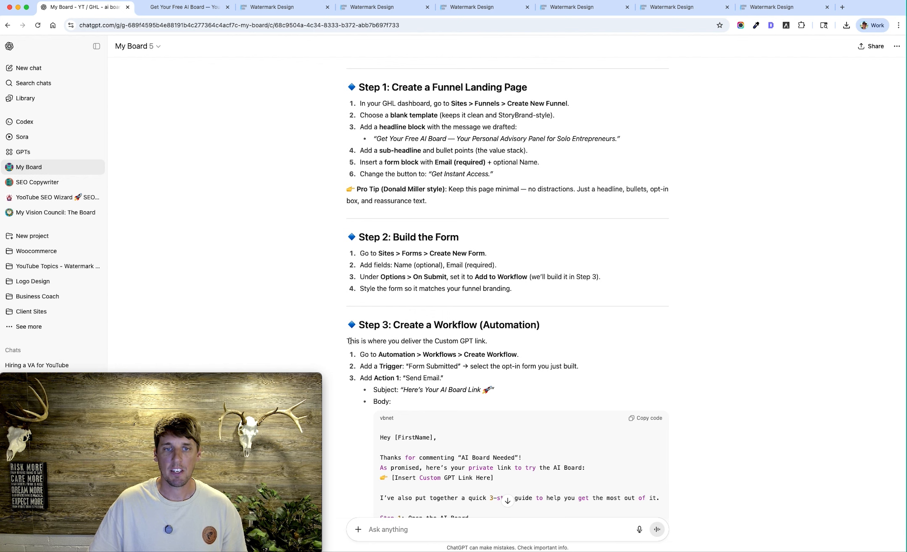
{"action": "scroll", "coordinate": [530, 338], "scroll_direction": "down", "scroll_amount": 8}
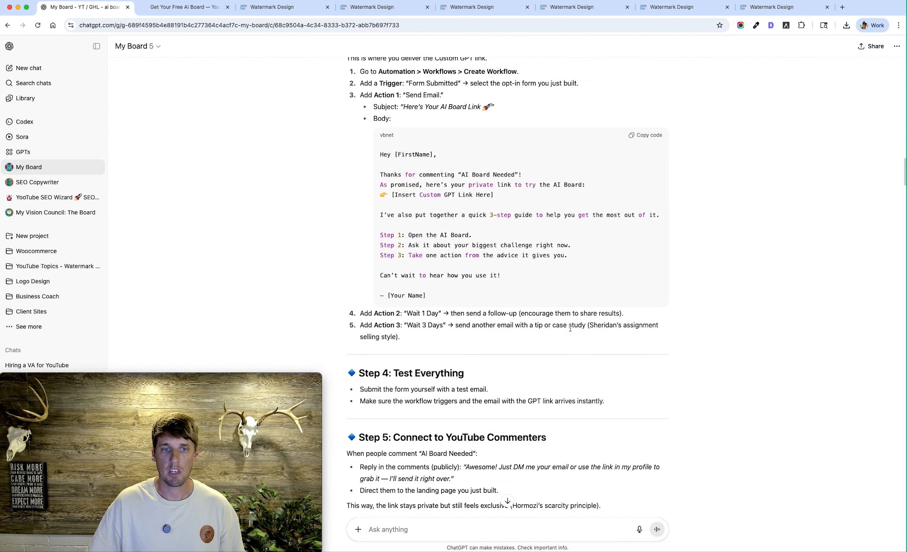
{"action": "scroll", "coordinate": [570, 329], "scroll_direction": "down", "scroll_amount": 3}
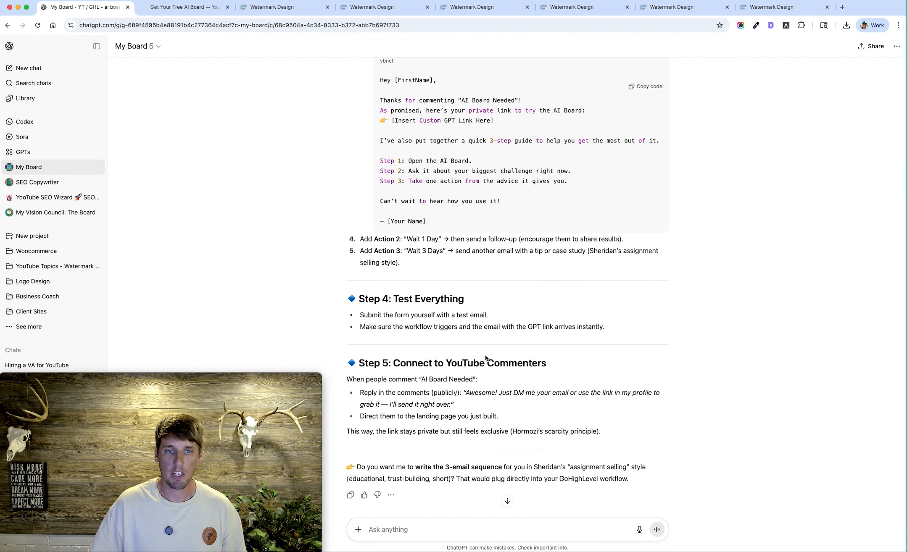
{"action": "scroll", "coordinate": [604, 321], "scroll_direction": "down", "scroll_amount": 10}
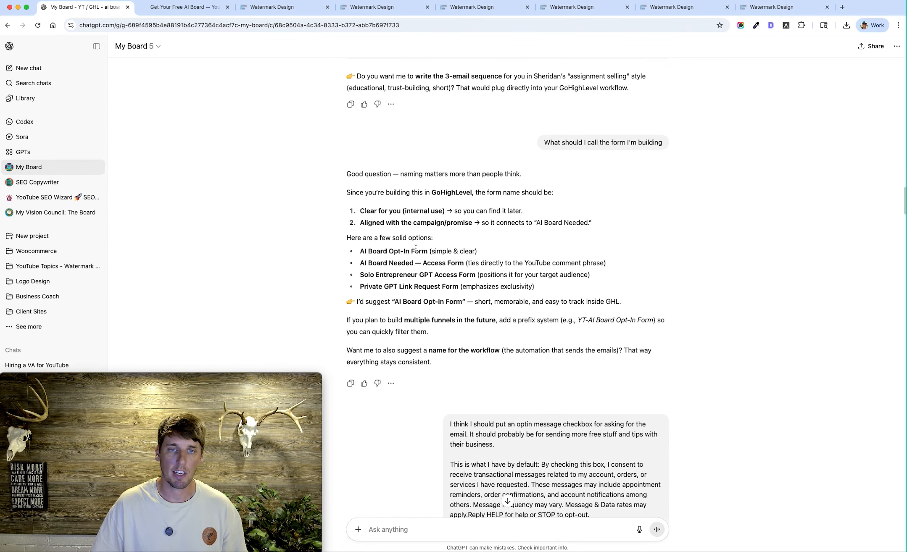
{"action": "scroll", "coordinate": [265, 231], "scroll_direction": "up", "scroll_amount": 8}
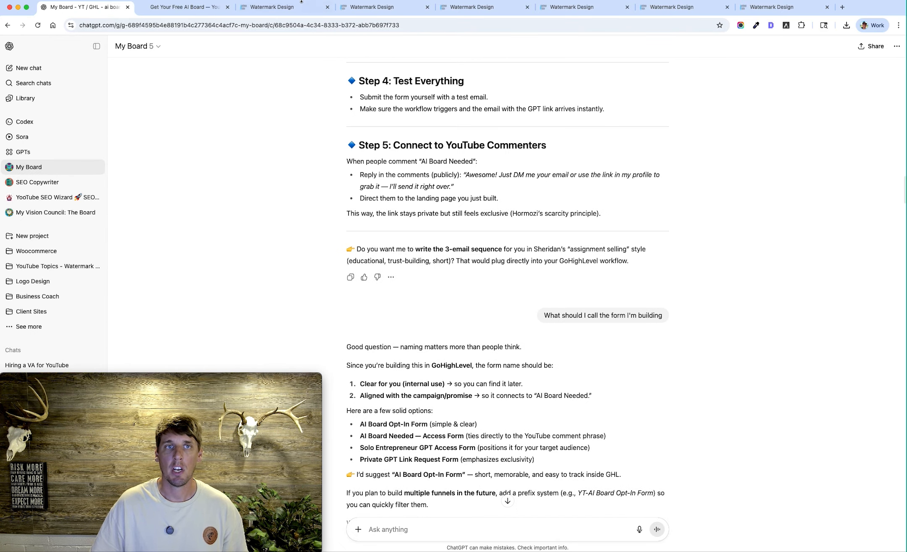
Switch to GoHighLevel and open the "Get Your Free AI Board" funnel page from the funnels list in the page builder
{"action": "left_click", "coordinate": [206, 8]}
{"action": "left_click", "coordinate": [272, 8]}
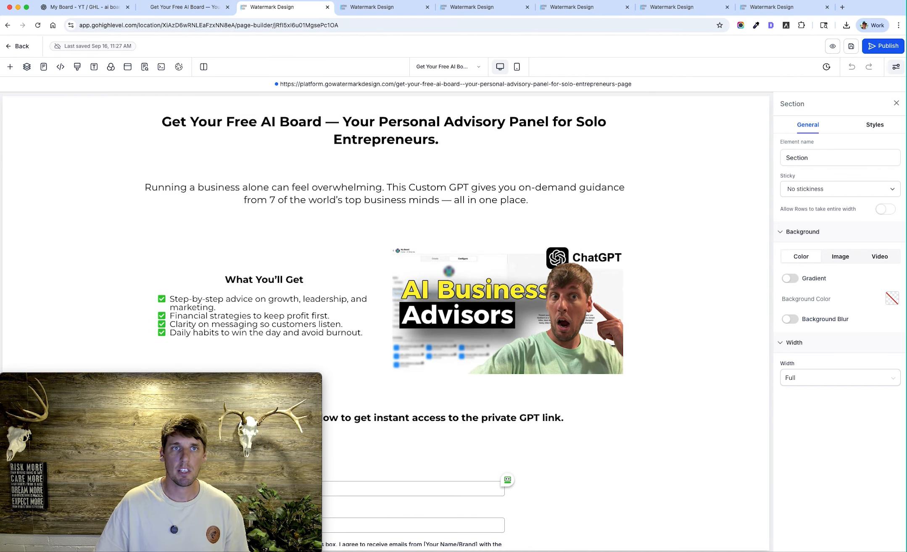
{"action": "left_click", "coordinate": [795, 9]}
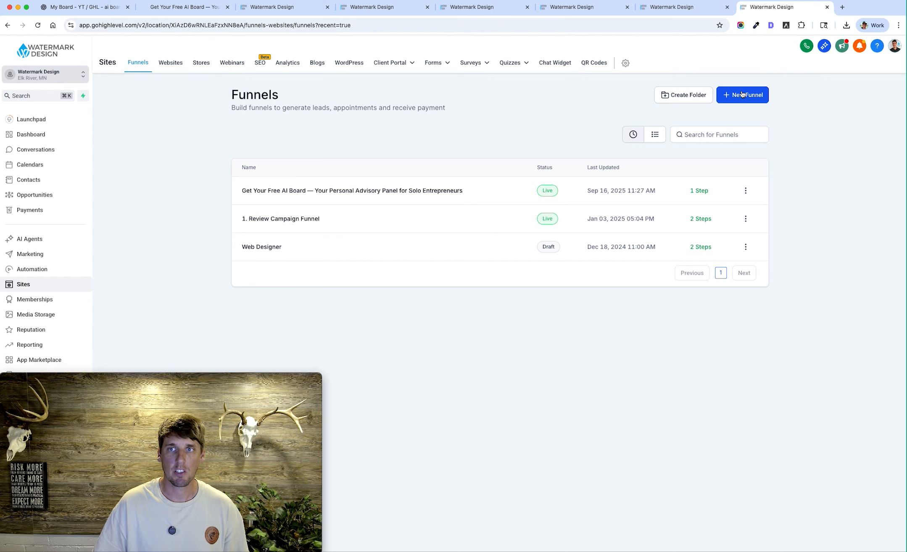
{"action": "left_click", "coordinate": [282, 192]}
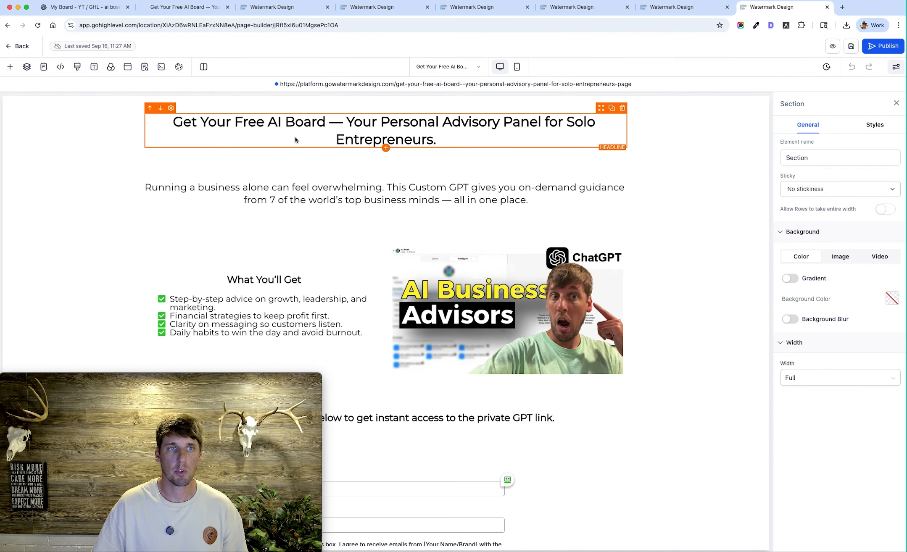
Search the page elements for "image", place an image element above the existing thumbnail, and delete it again
{"action": "left_click", "coordinate": [4, 70]}
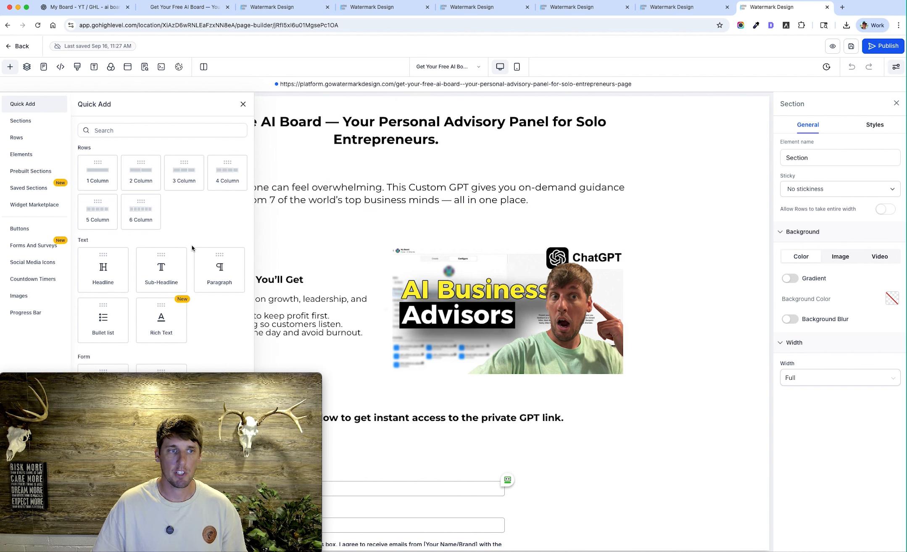
{"action": "left_click", "coordinate": [144, 128]}
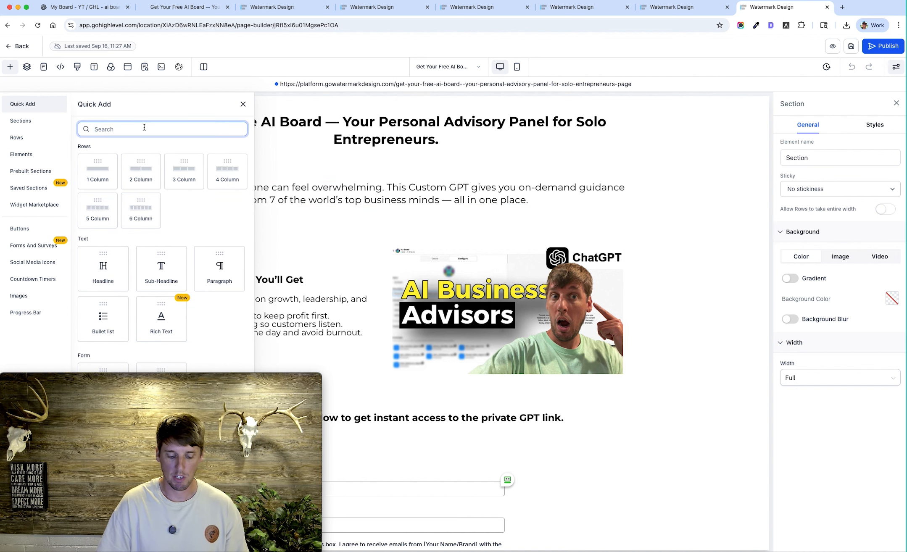
{"action": "type", "text": "image"}
{"action": "left_click_drag", "start_coordinate": [171, 177], "coordinate": [464, 265]}
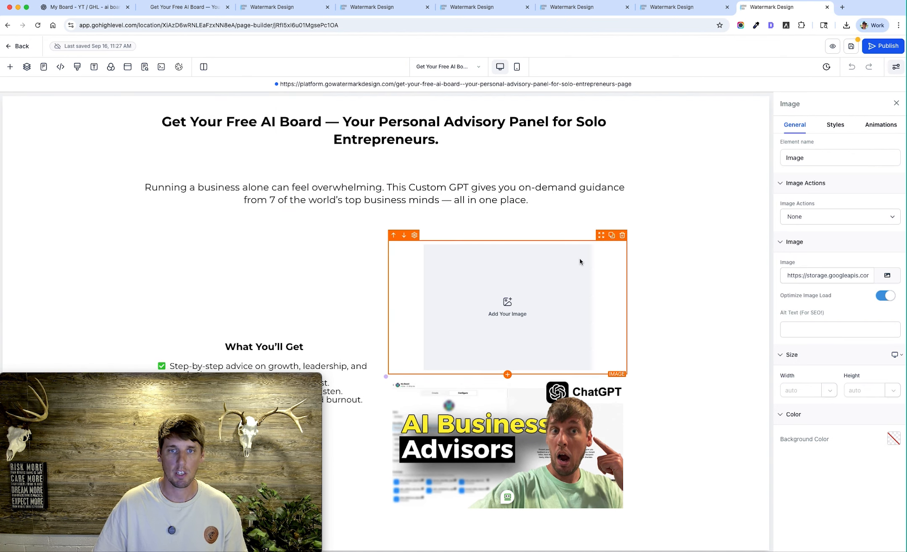
{"action": "left_click", "coordinate": [622, 235]}
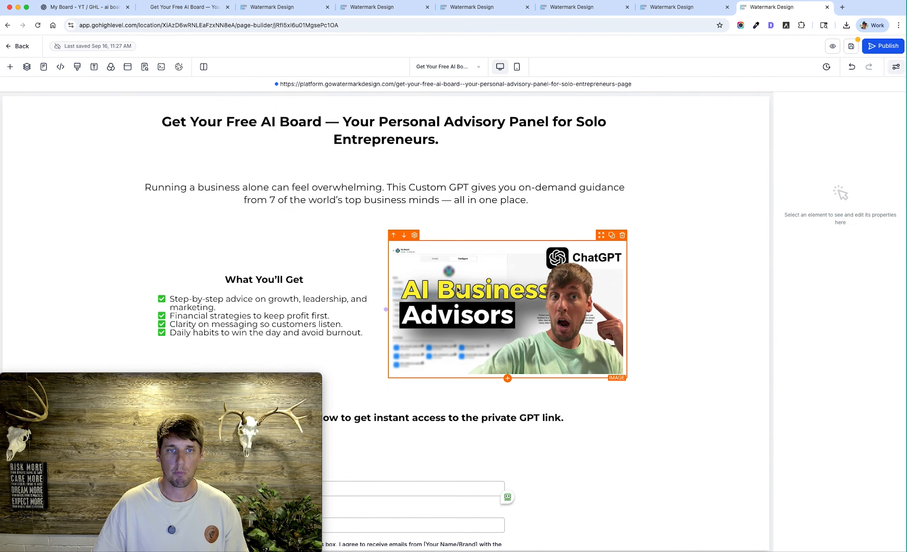
Check the page's opt-in form area and compare it with the landing page script in the ChatGPT My Board conversation
{"action": "scroll", "coordinate": [306, 294], "scroll_direction": "down", "scroll_amount": 4}
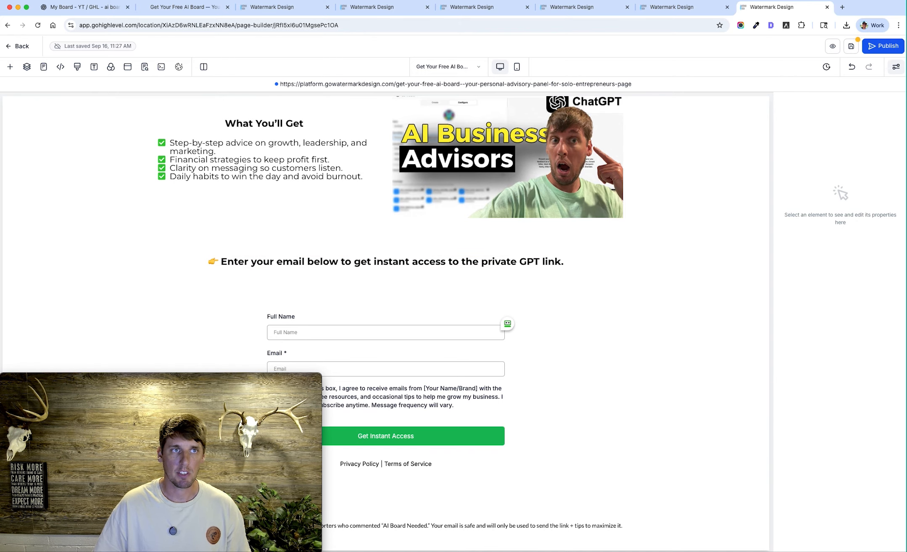
{"action": "left_click", "coordinate": [84, 7]}
{"action": "scroll", "coordinate": [476, 275], "scroll_direction": "up", "scroll_amount": 15}
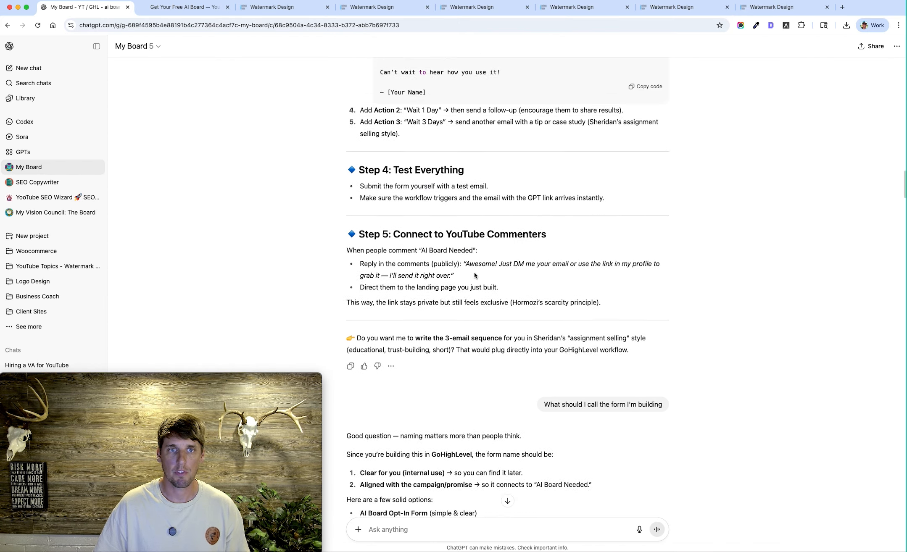
{"action": "scroll", "coordinate": [474, 276], "scroll_direction": "up", "scroll_amount": 5}
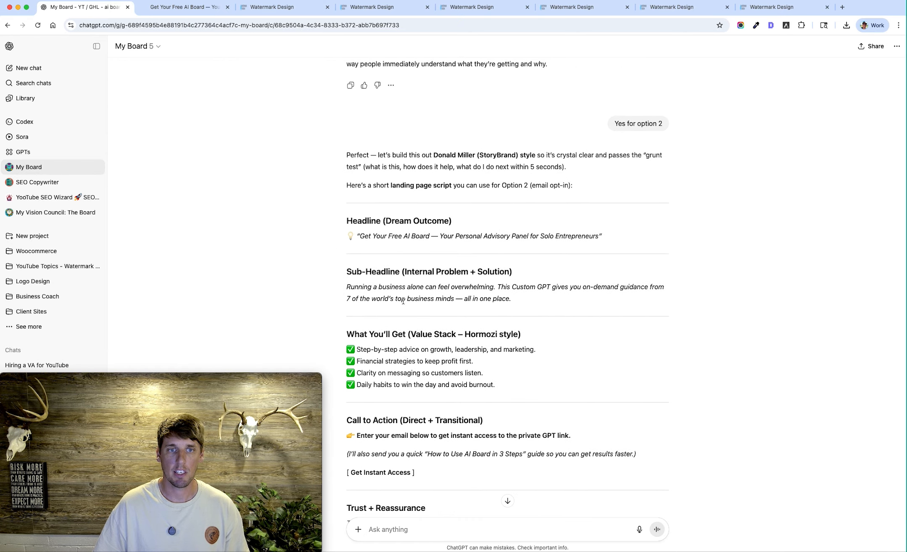
{"action": "scroll", "coordinate": [431, 353], "scroll_direction": "down", "scroll_amount": 5}
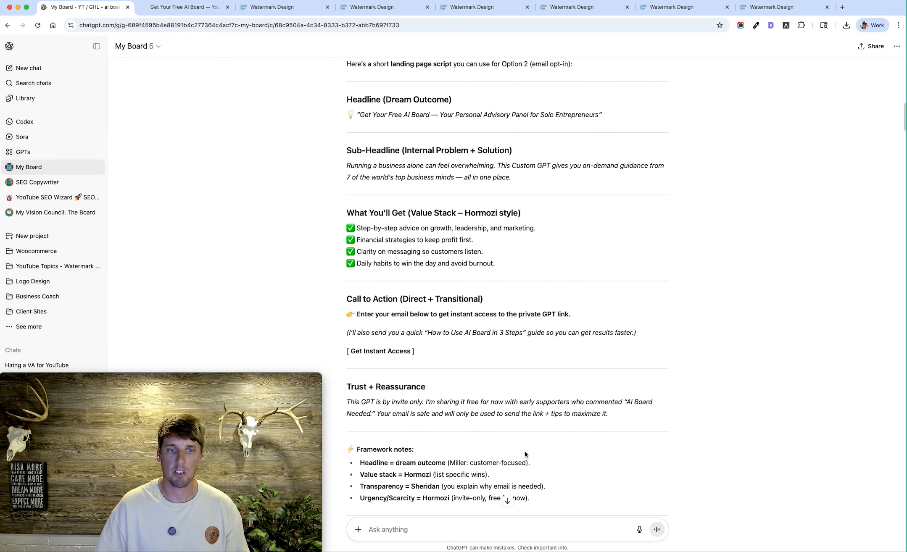
Review the opt-in funnel page in GoHighLevel from headline to footer and open the settings of its form element
{"action": "left_click", "coordinate": [273, 7]}
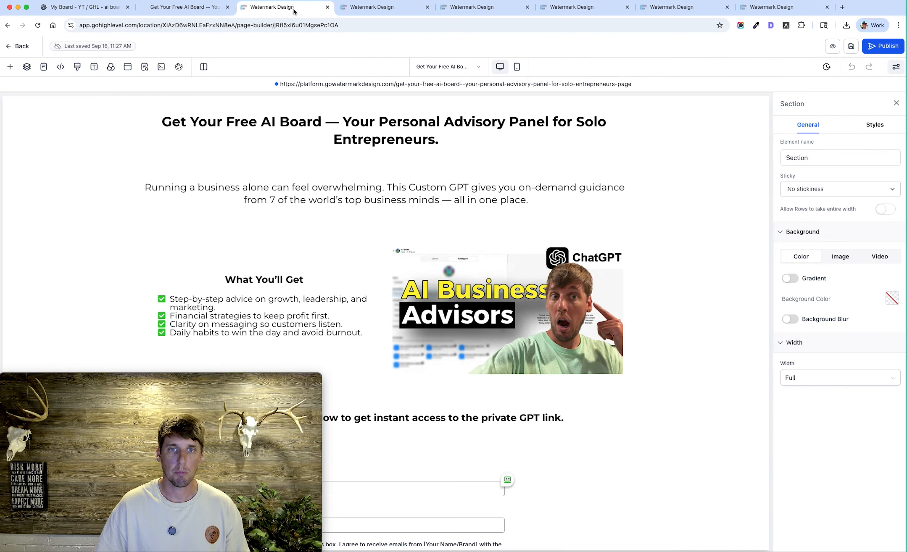
{"action": "scroll", "coordinate": [416, 306], "scroll_direction": "down", "scroll_amount": 4}
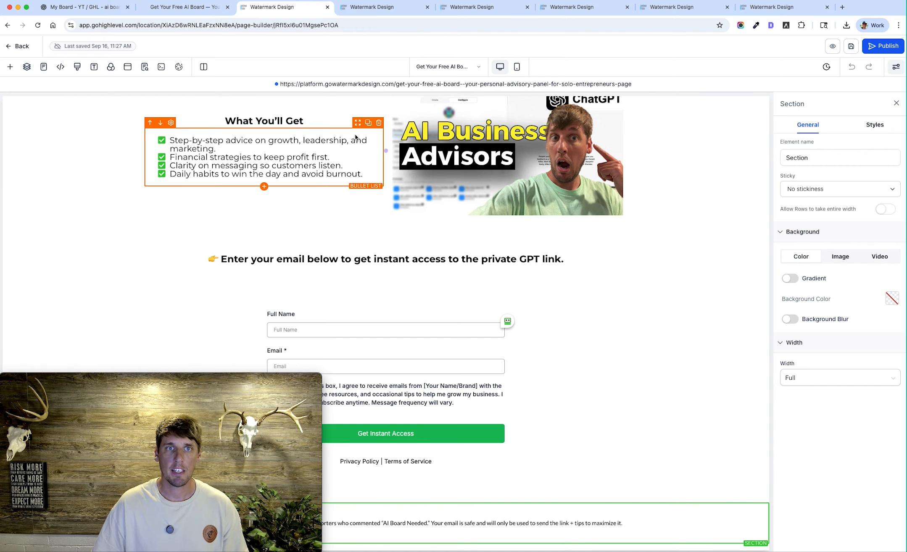
{"action": "scroll", "coordinate": [355, 110], "scroll_direction": "up", "scroll_amount": 4}
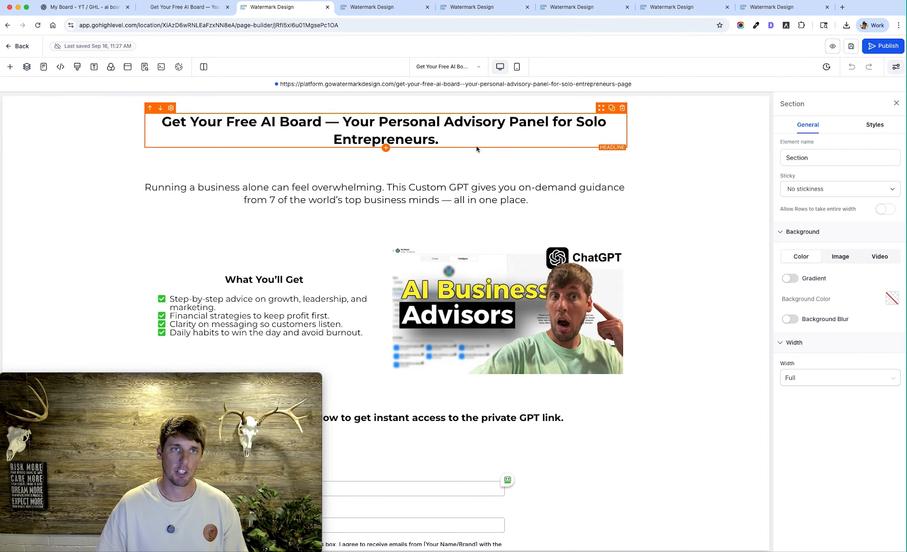
{"action": "left_click", "coordinate": [393, 8]}
{"action": "left_click", "coordinate": [273, 7]}
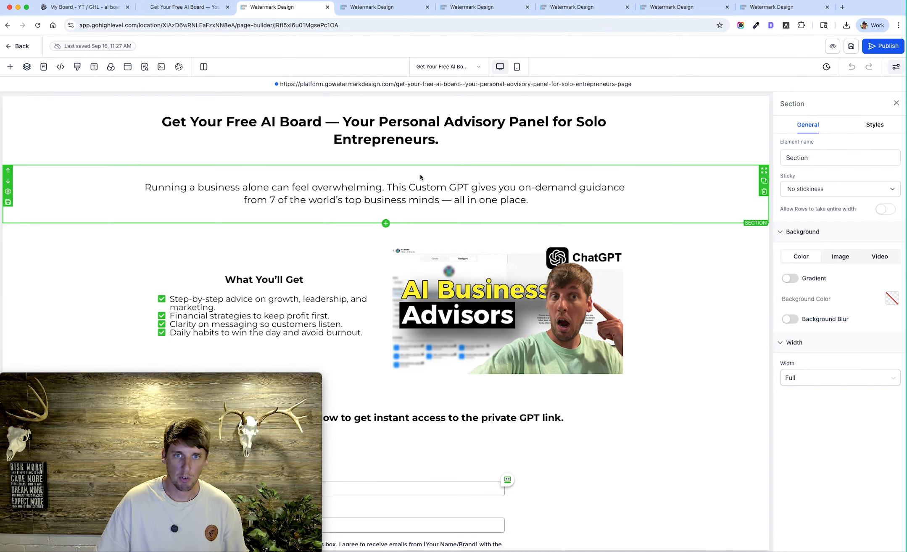
{"action": "scroll", "coordinate": [427, 369], "scroll_direction": "down", "scroll_amount": 6}
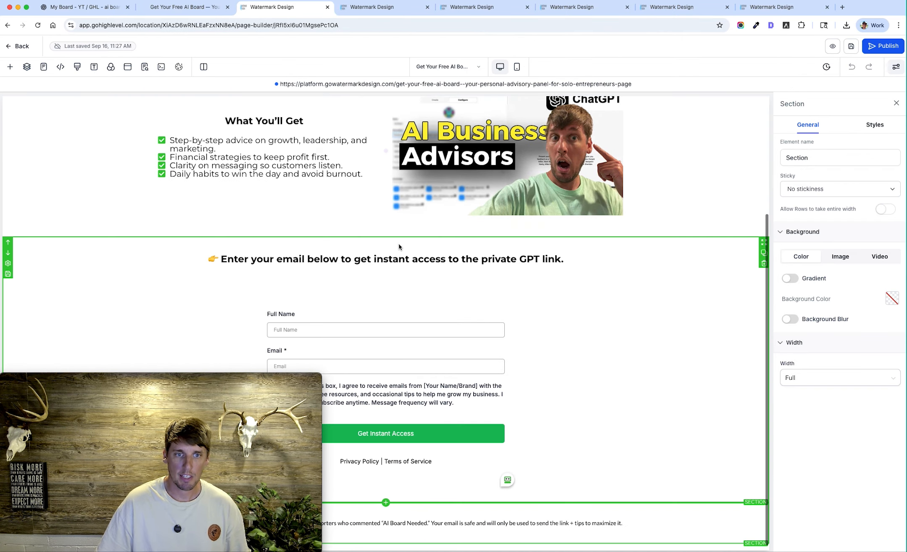
{"action": "left_click", "coordinate": [358, 299]}
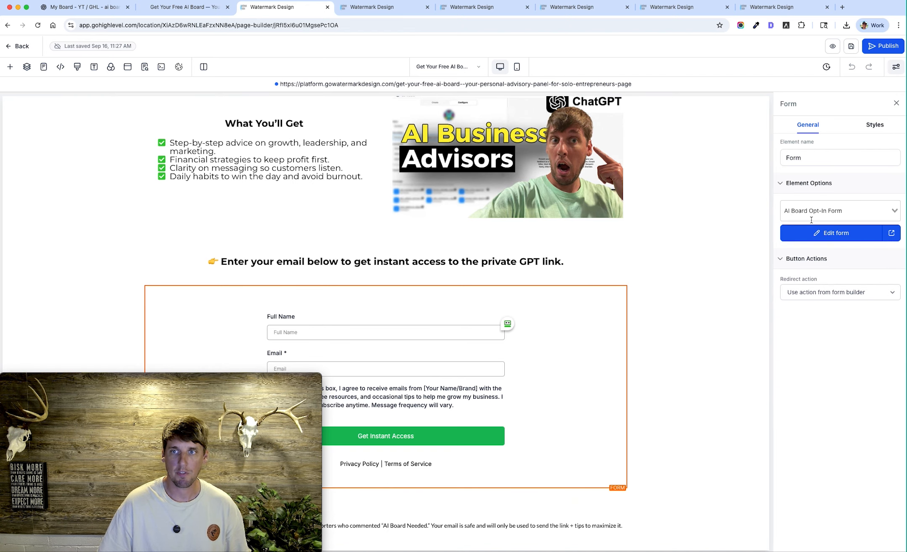
View the AI Board Opt-In Form in the form builder, return to the forms list, and reopen that form
{"action": "left_click", "coordinate": [376, 8]}
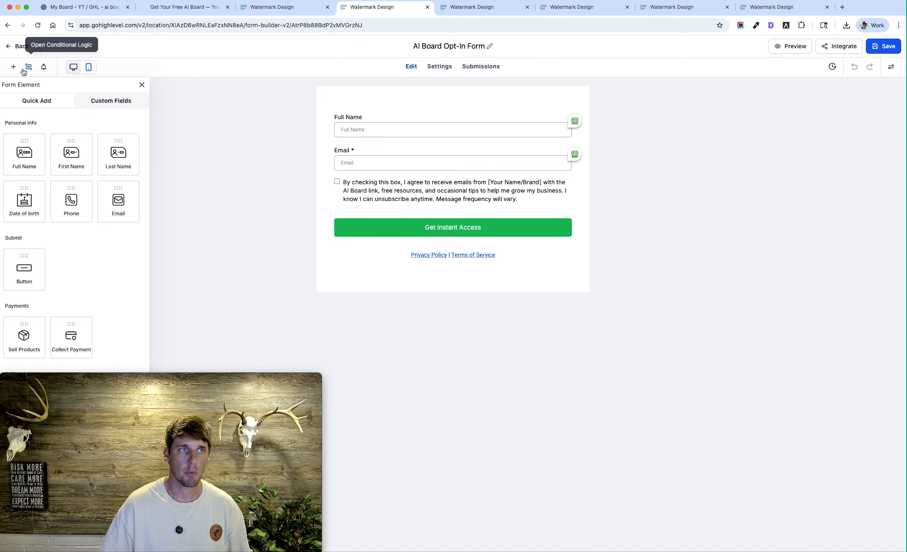
{"action": "left_click", "coordinate": [8, 50]}
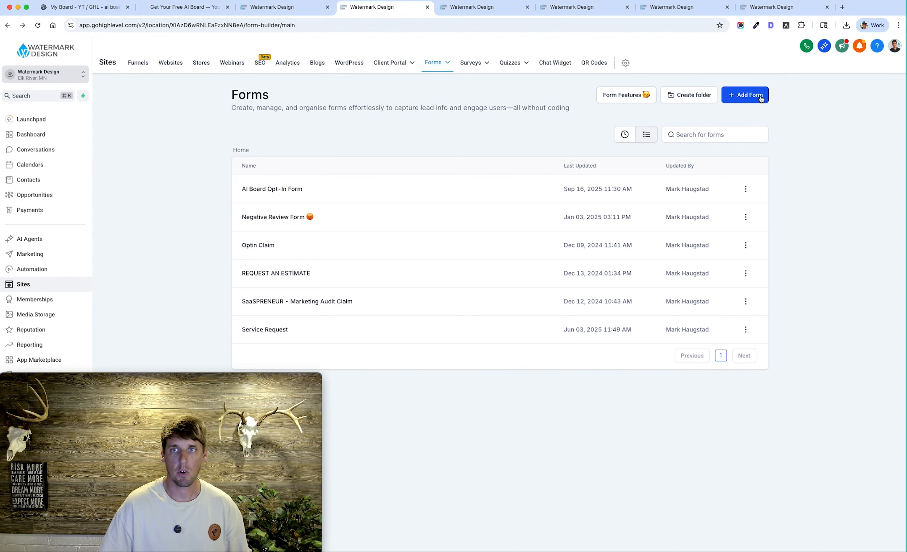
{"action": "left_click", "coordinate": [338, 190]}
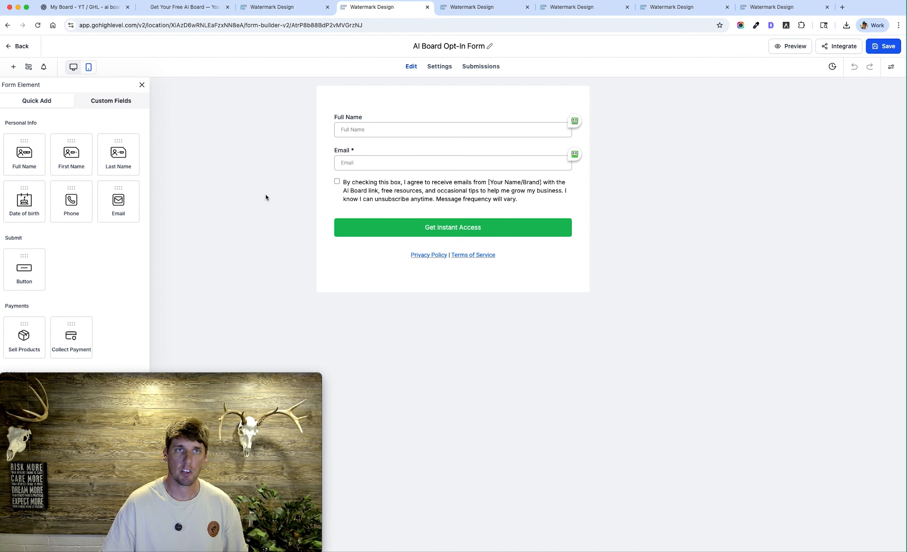
Search the funnel page's elements for "form" and choose AI Board Opt-In Form as the existing form element's source
{"action": "left_click", "coordinate": [273, 9]}
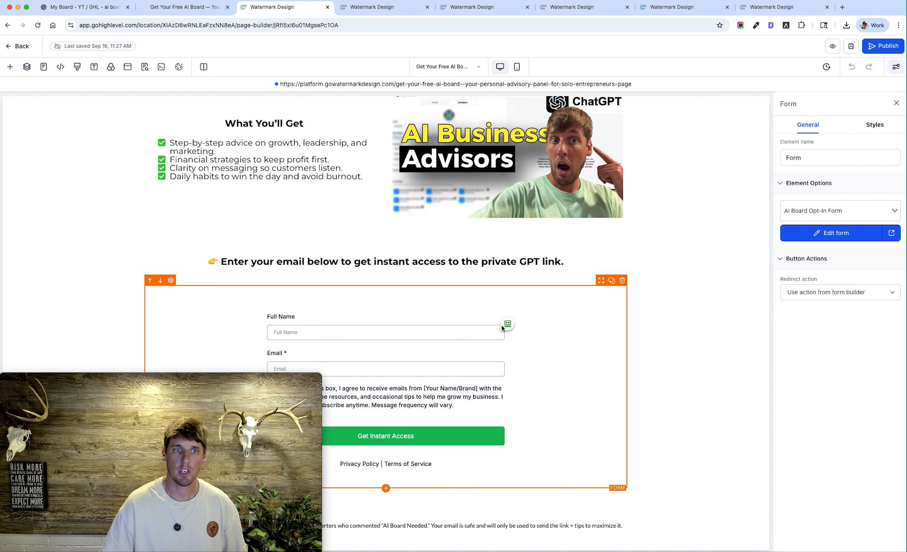
{"action": "left_click", "coordinate": [10, 67]}
{"action": "left_click", "coordinate": [133, 131]}
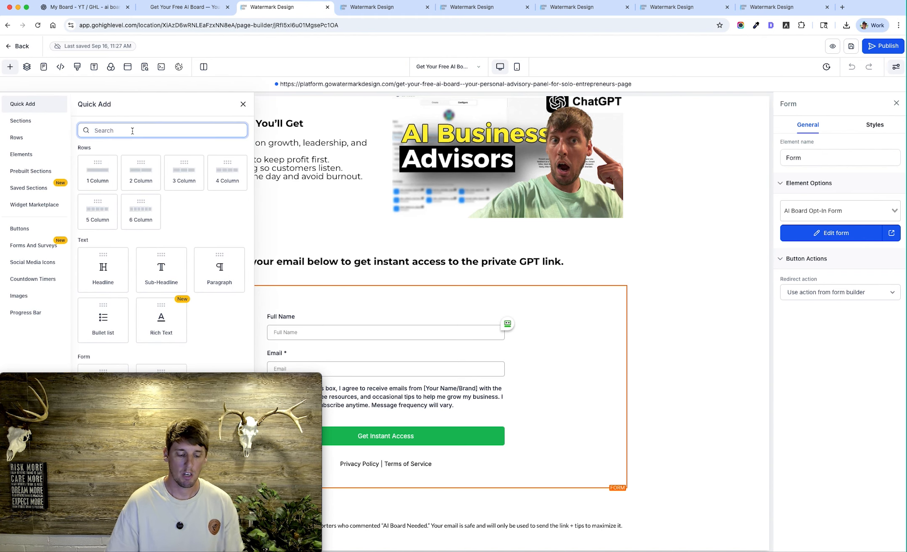
{"action": "type", "text": "form"}
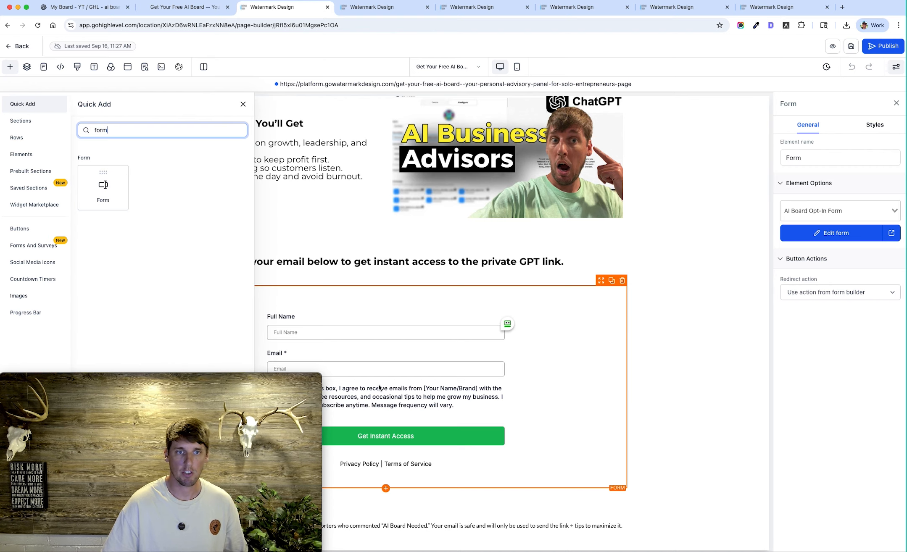
{"action": "left_click", "coordinate": [243, 103]}
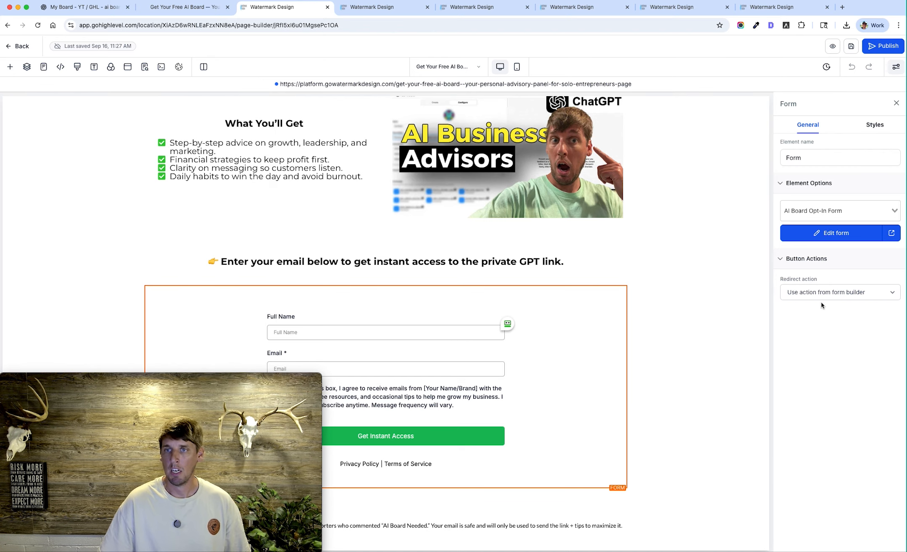
{"action": "left_click", "coordinate": [891, 214]}
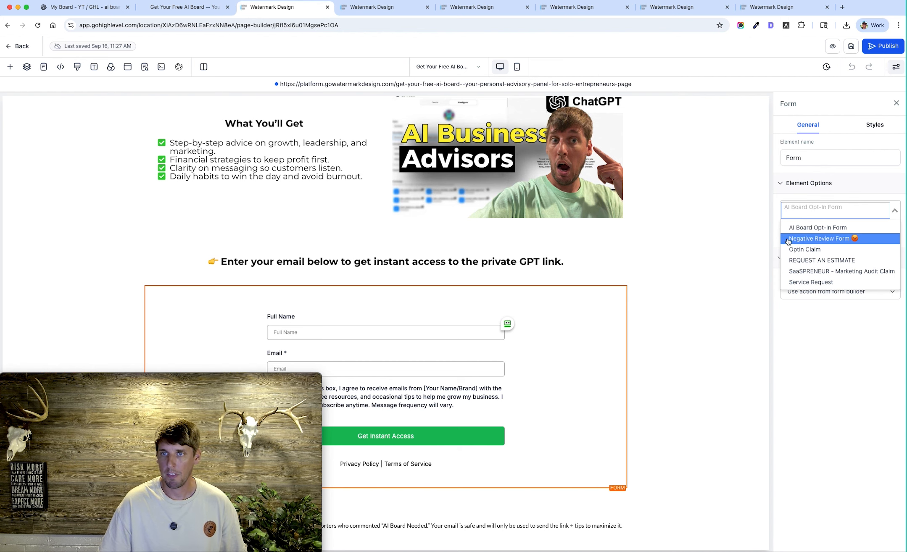
{"action": "left_click", "coordinate": [798, 226]}
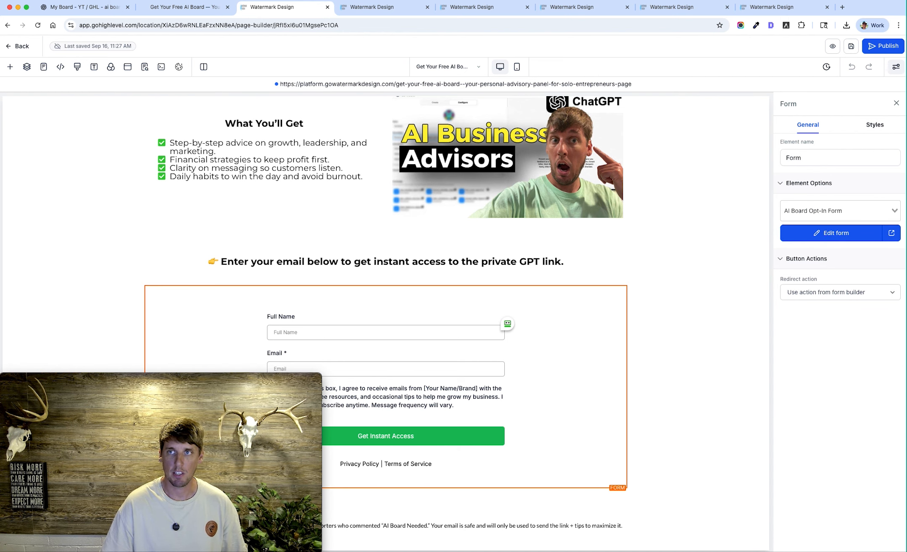
Open "YT – AI Board Opt-In Workflow" from the workflow list and show the settings of its Form Submitted trigger
{"action": "left_click", "coordinate": [382, 11]}
{"action": "left_click", "coordinate": [472, 10]}
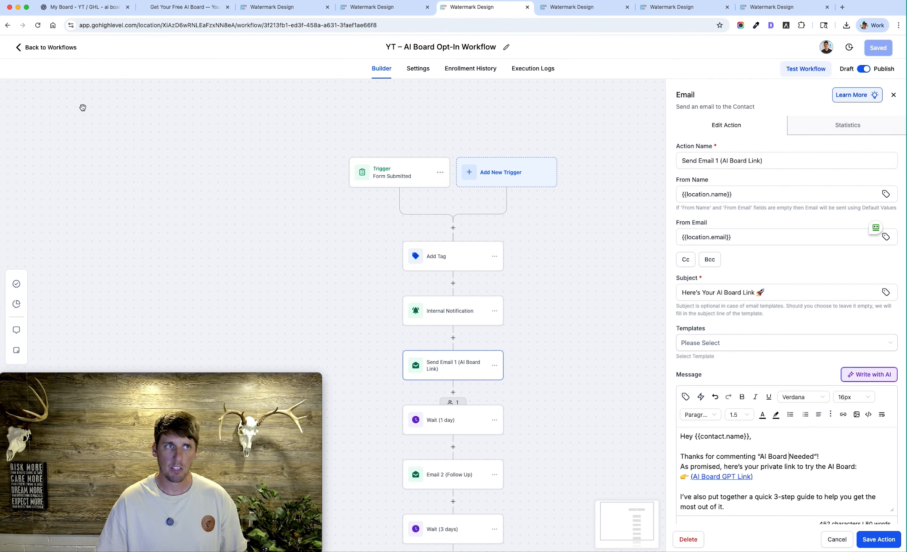
{"action": "left_click", "coordinate": [20, 49]}
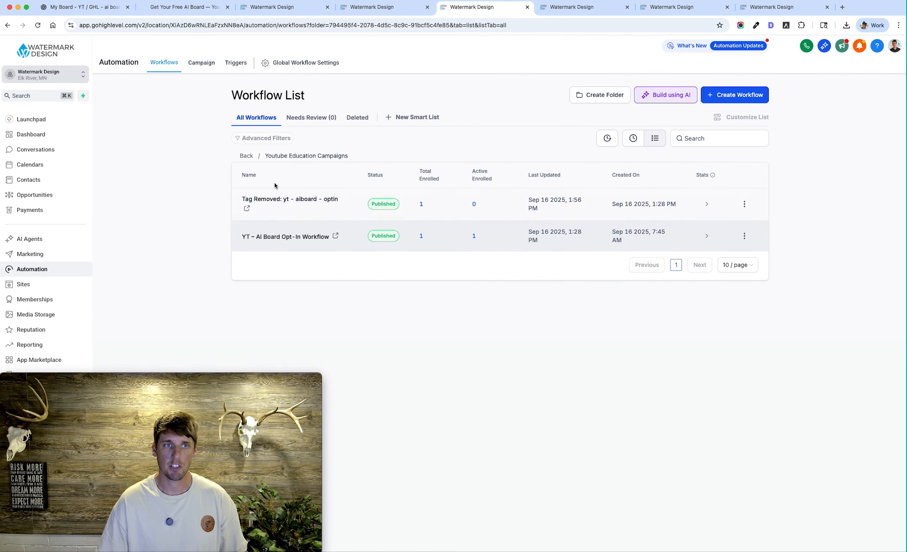
{"action": "left_click", "coordinate": [268, 242]}
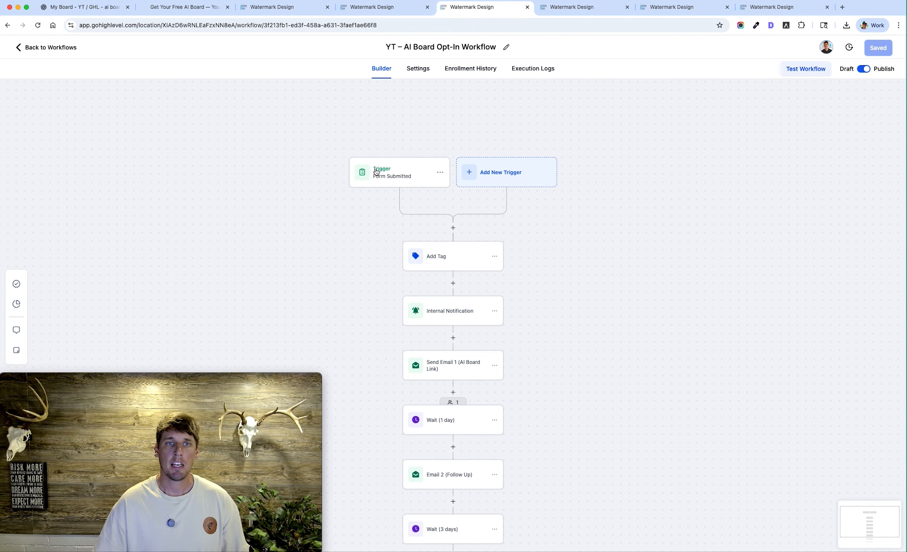
{"action": "left_click", "coordinate": [377, 173]}
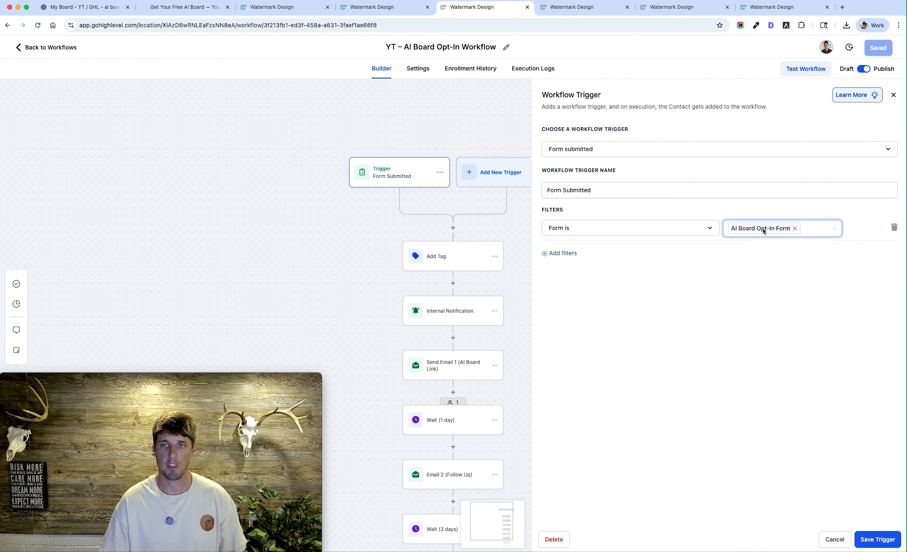
Check the opt-in form in the form builder, page builder and live page against the workflow trigger, and close the trigger settings
{"action": "left_click", "coordinate": [397, 9]}
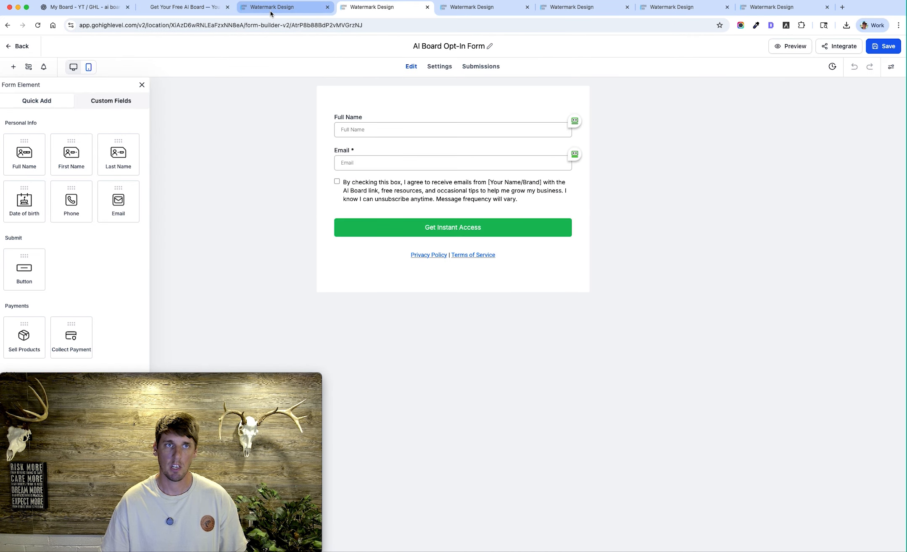
{"action": "left_click", "coordinate": [281, 9]}
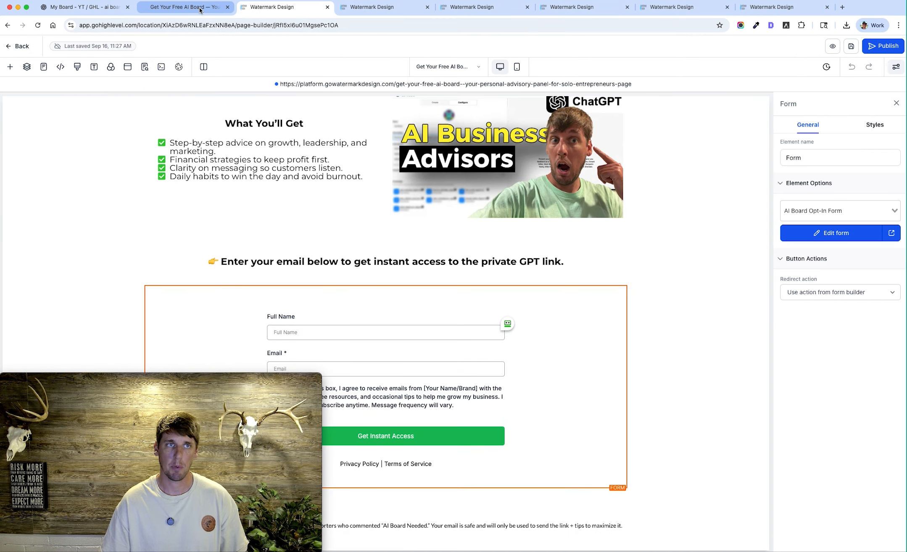
{"action": "left_click", "coordinate": [202, 10]}
{"action": "scroll", "coordinate": [430, 126], "scroll_direction": "down", "scroll_amount": 3}
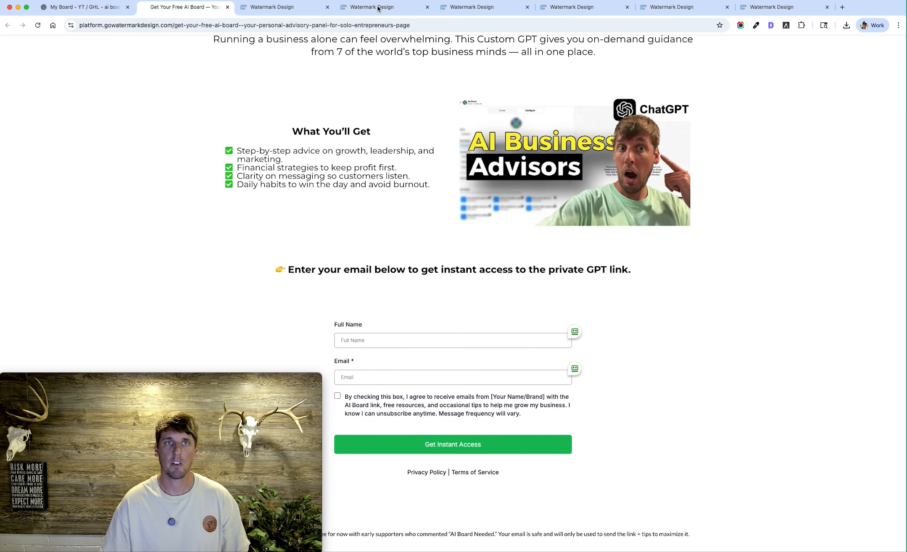
{"action": "left_click", "coordinate": [469, 7]}
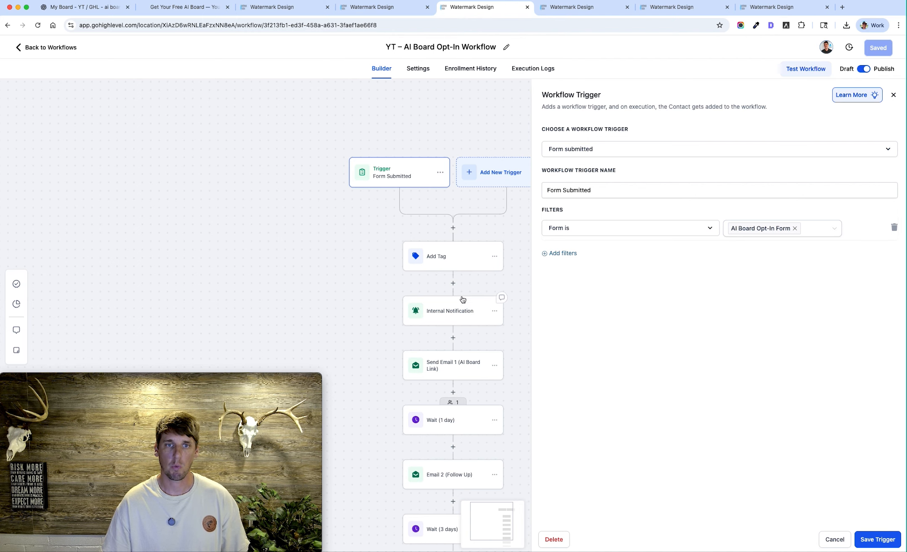
{"action": "left_click", "coordinate": [894, 95]}
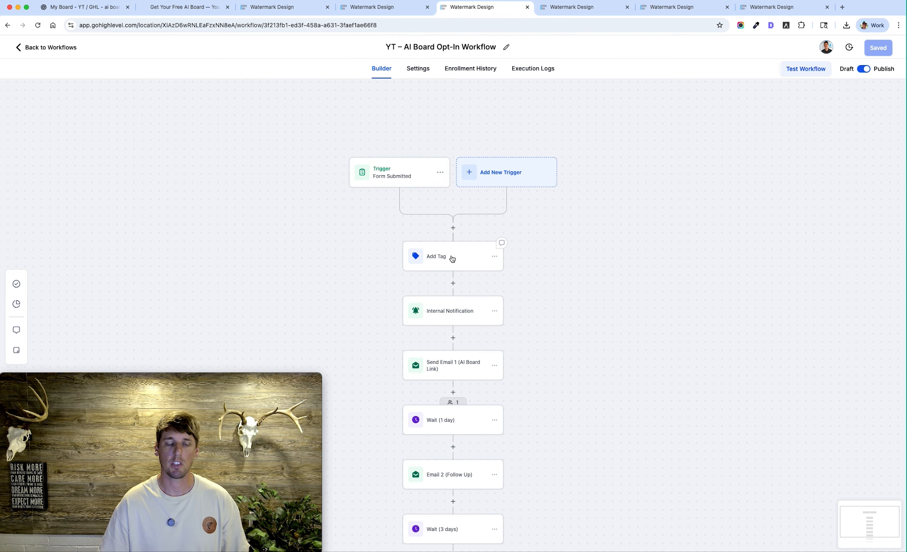
Inspect the workflow's Add Tag, Internal Notification and Send Email 1 actions, and highlight the AI Board GPT Link in the email message
{"action": "left_click", "coordinate": [444, 258]}
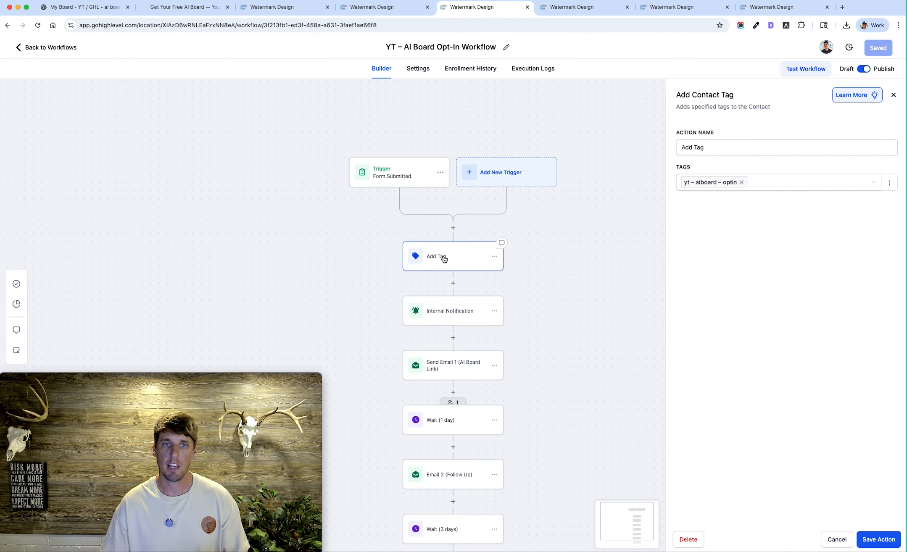
{"action": "left_click", "coordinate": [441, 316]}
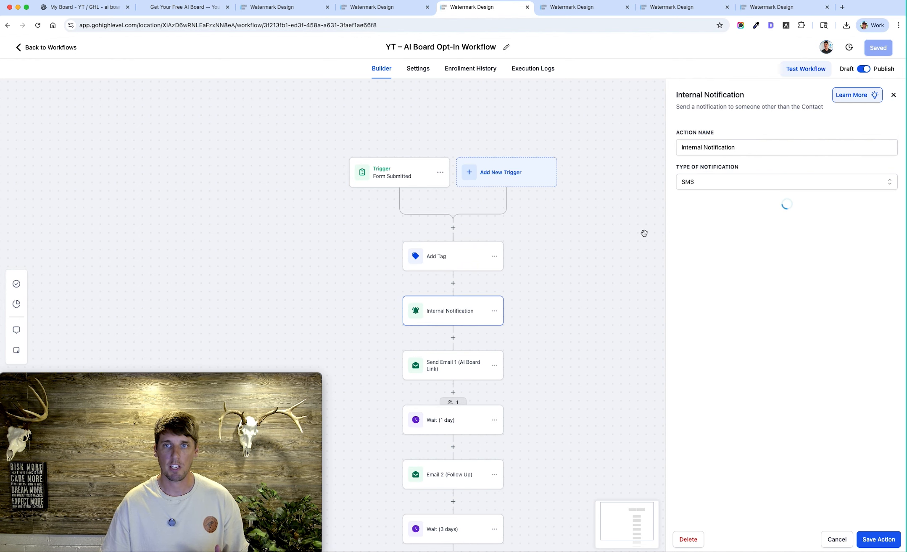
{"action": "left_click", "coordinate": [455, 366]}
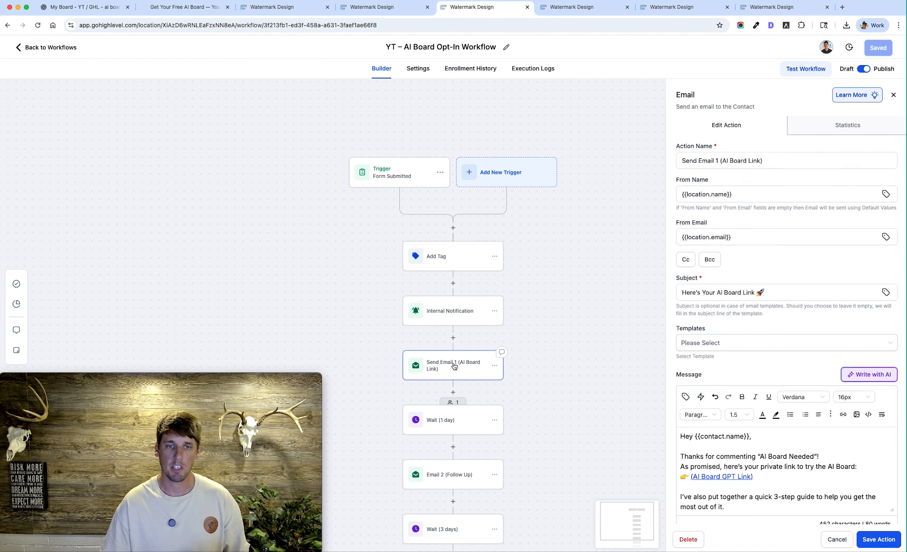
{"action": "scroll", "coordinate": [480, 332], "scroll_direction": "down", "scroll_amount": 1}
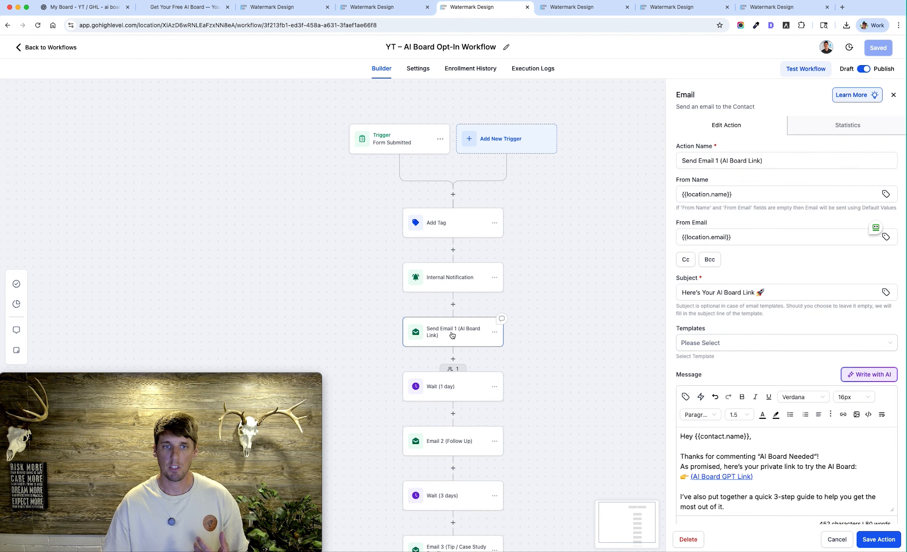
{"action": "scroll", "coordinate": [718, 298], "scroll_direction": "down", "scroll_amount": 1}
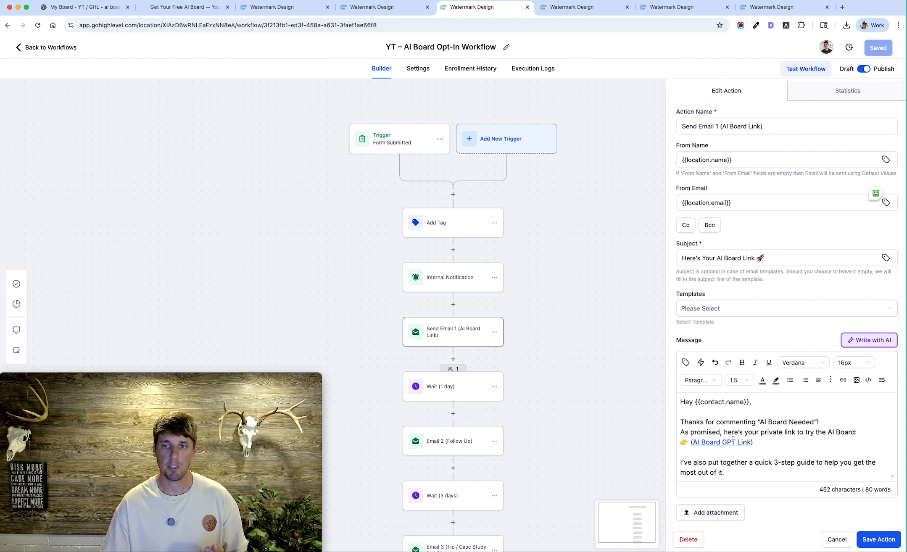
{"action": "left_click_drag", "start_coordinate": [692, 442], "coordinate": [756, 443]}
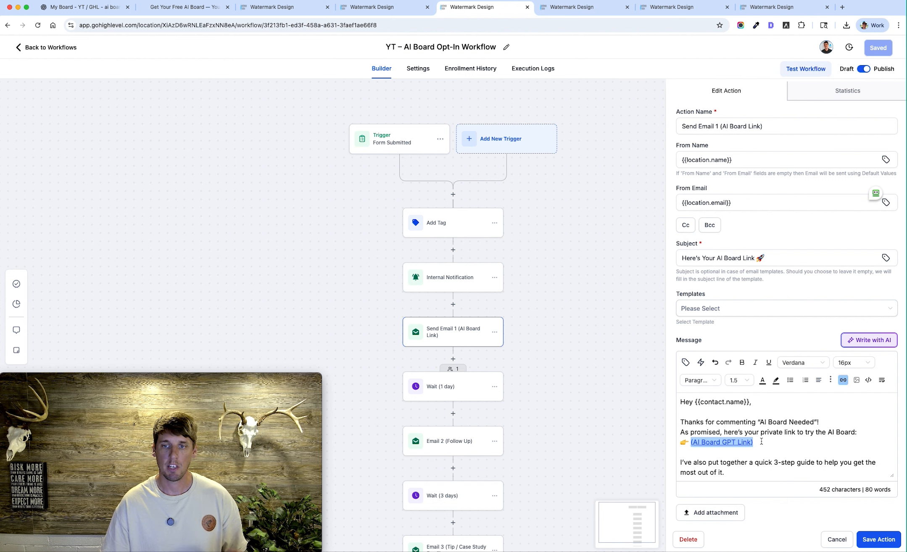
Look up the AI Board GPT Link among the trigger links and return to the linked text in the Send Email 1 message
{"action": "left_click", "coordinate": [605, 7]}
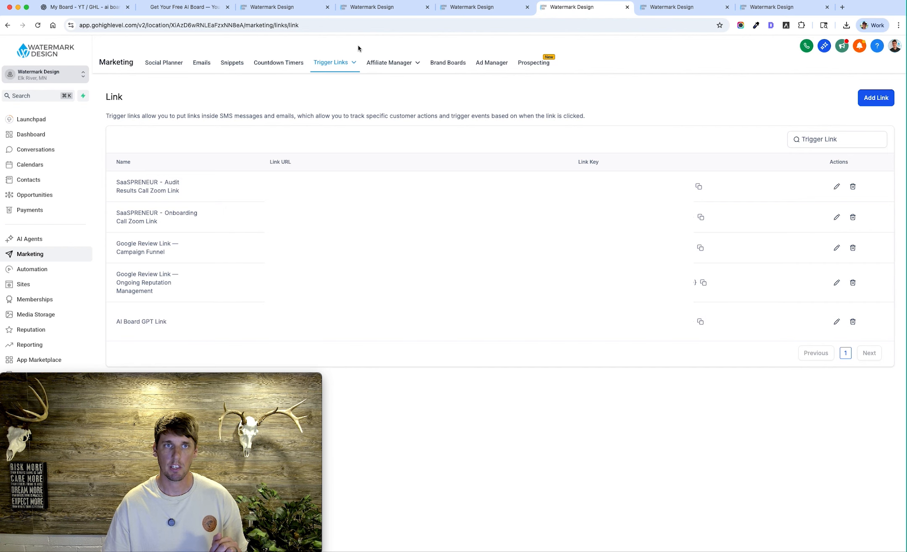
{"action": "mouse_move", "coordinate": [336, 63]}
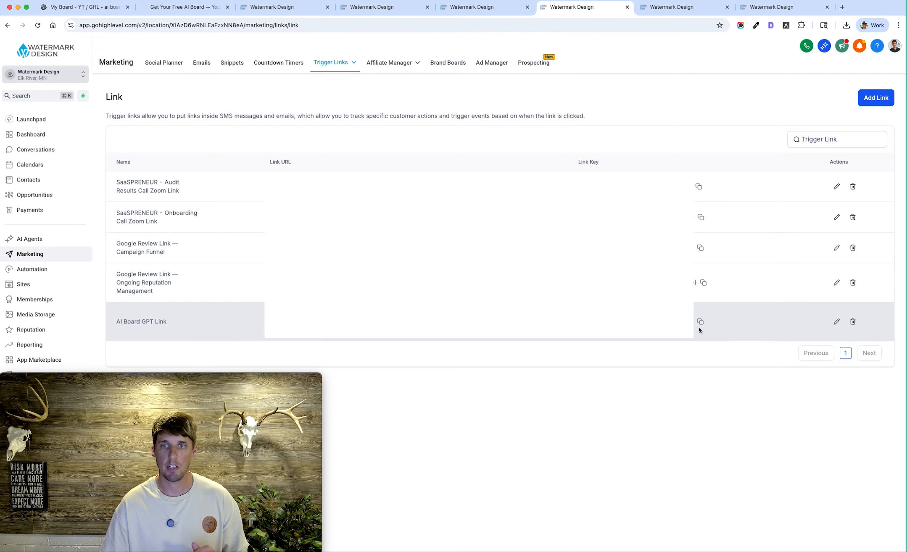
{"action": "left_click", "coordinate": [377, 11]}
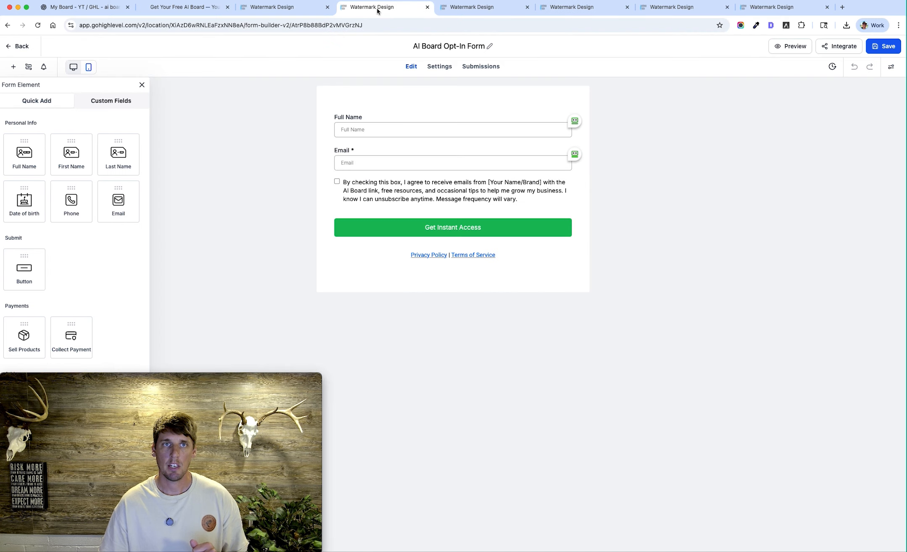
{"action": "left_click", "coordinate": [490, 7]}
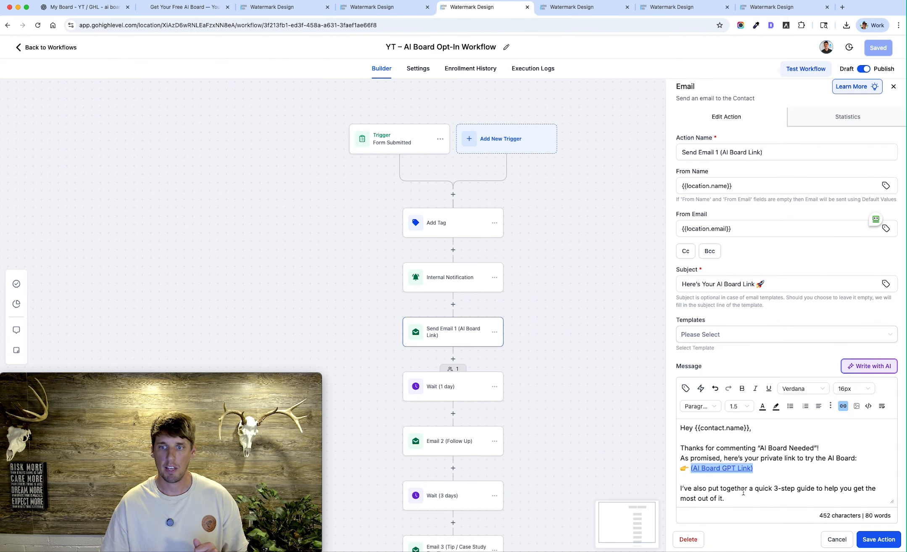
{"action": "left_click", "coordinate": [756, 469]}
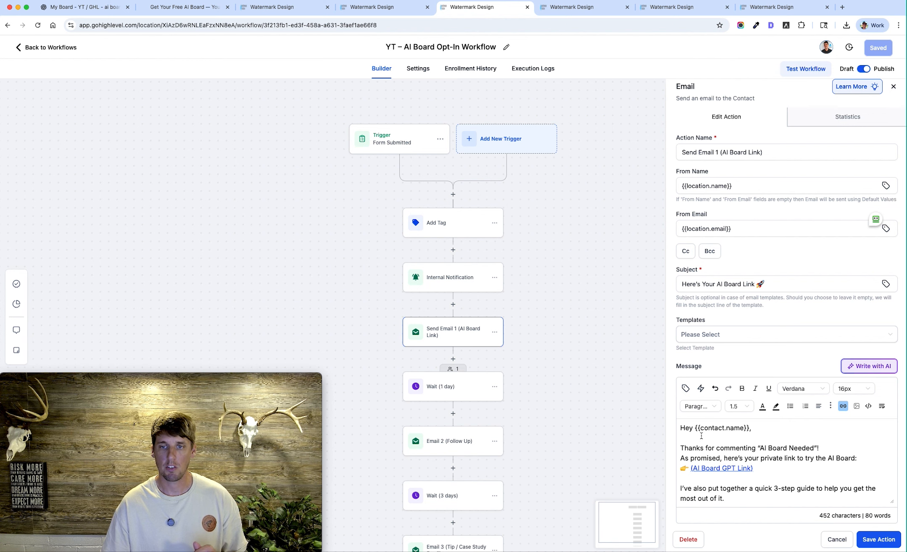
Insert the contact's First Name custom value after the greeting in the Send Email 1 message and delete it again
{"action": "left_click", "coordinate": [751, 428]}
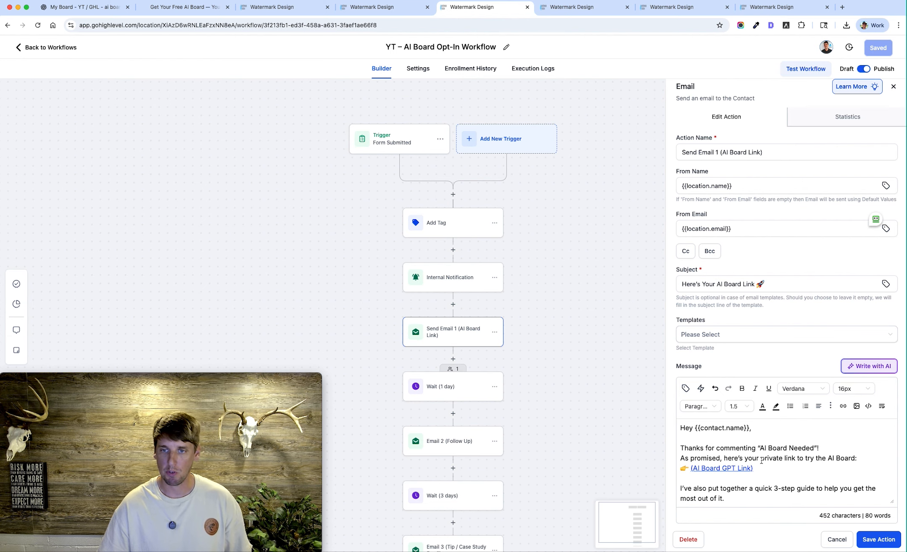
{"action": "left_click", "coordinate": [686, 387]}
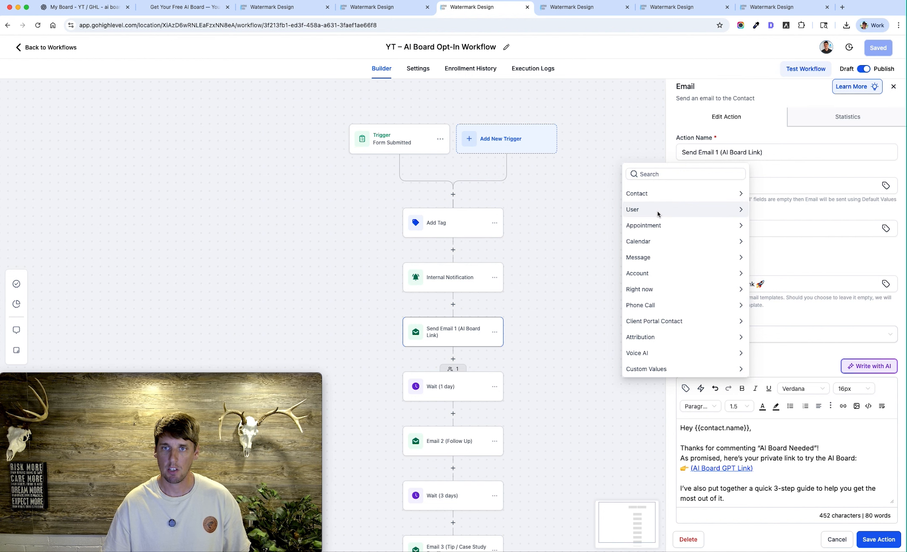
{"action": "left_click", "coordinate": [647, 194]}
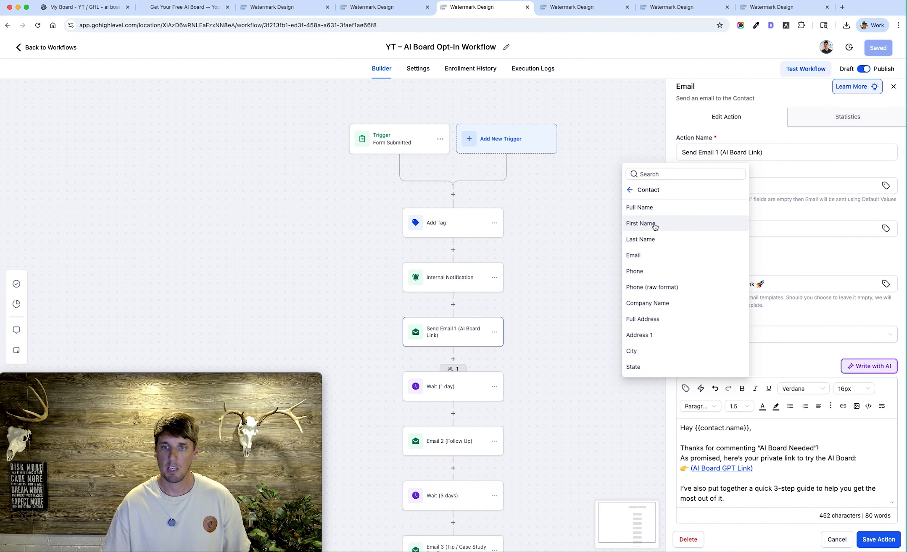
{"action": "left_click", "coordinate": [654, 227]}
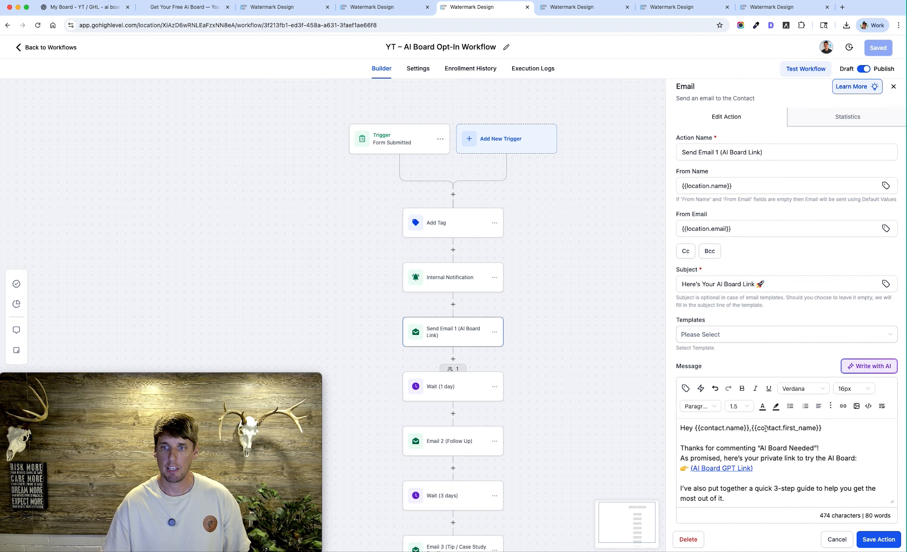
{"action": "left_click_drag", "start_coordinate": [752, 428], "coordinate": [824, 428]}
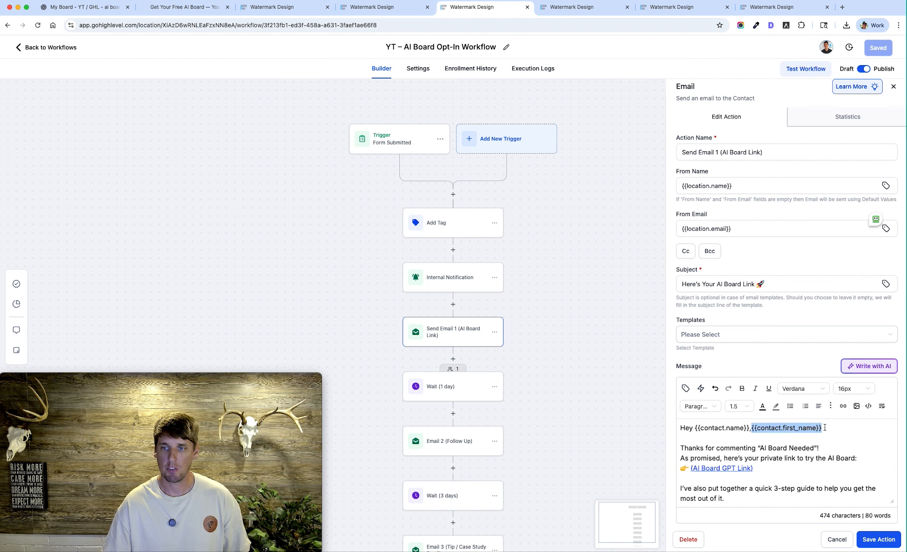
{"action": "key", "text": "BackSpace"}
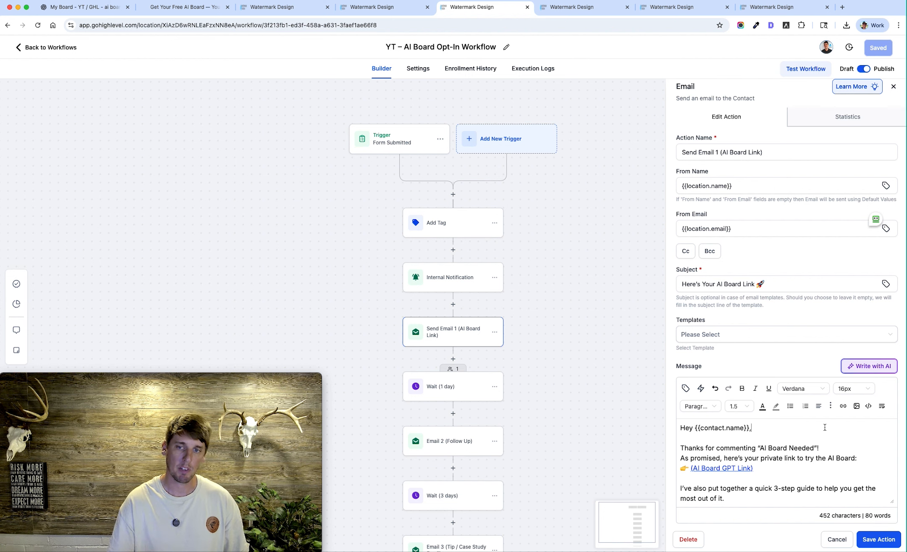
Read through the rest of the Send Email 1 message to its signature and close the action without saving
{"action": "scroll", "coordinate": [794, 445], "scroll_direction": "down", "scroll_amount": 4}
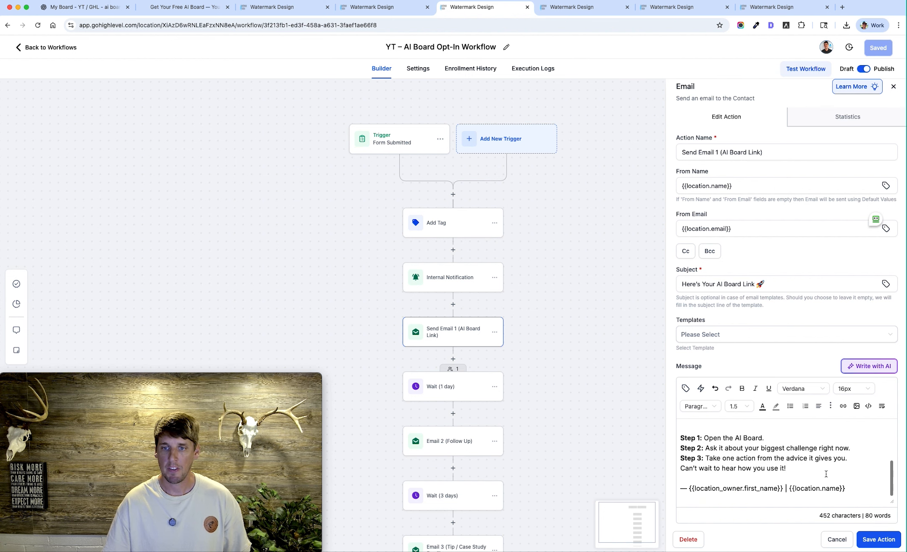
{"action": "scroll", "coordinate": [787, 463], "scroll_direction": "up", "scroll_amount": 2}
{"action": "scroll", "coordinate": [787, 463], "scroll_direction": "up", "scroll_amount": 3}
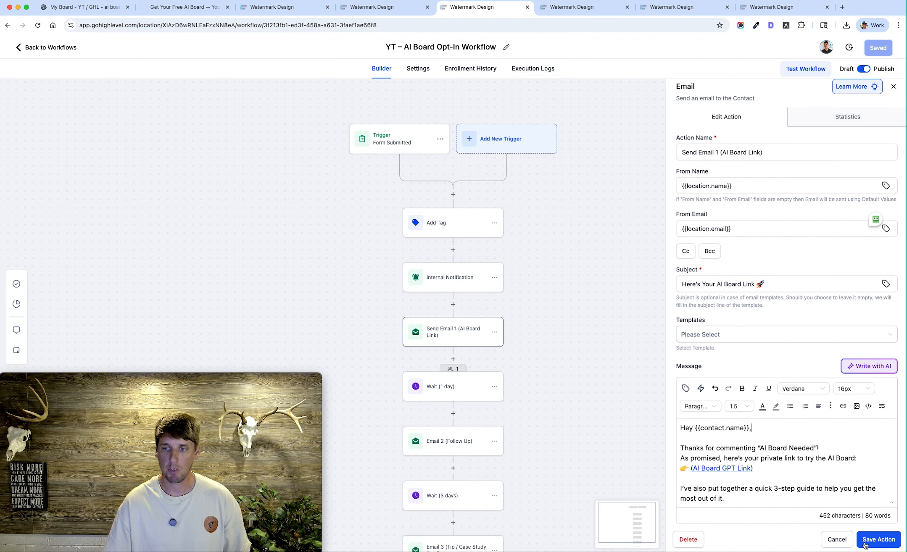
{"action": "left_click", "coordinate": [836, 542]}
Start adding an action after Send Email 1 and search the available actions for "wait"
{"action": "scroll", "coordinate": [435, 362], "scroll_direction": "down", "scroll_amount": 1}
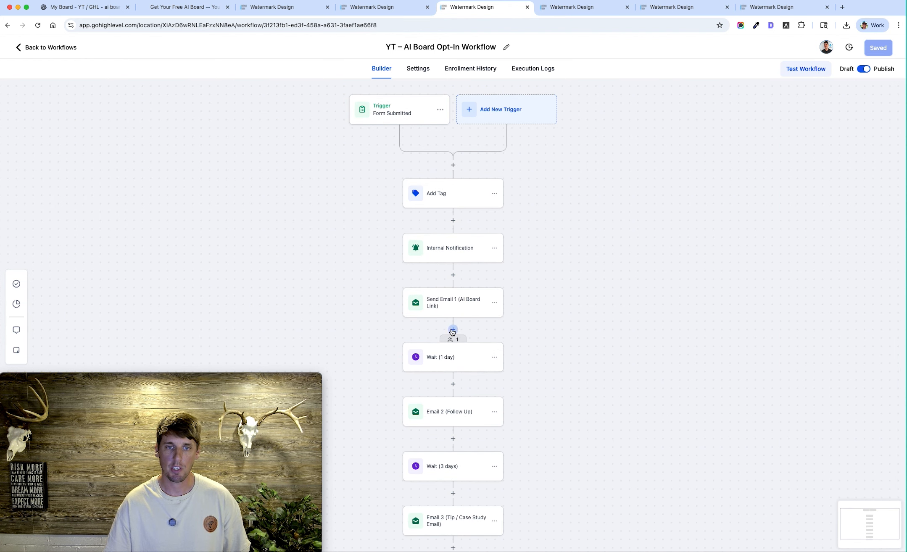
{"action": "left_click", "coordinate": [453, 330]}
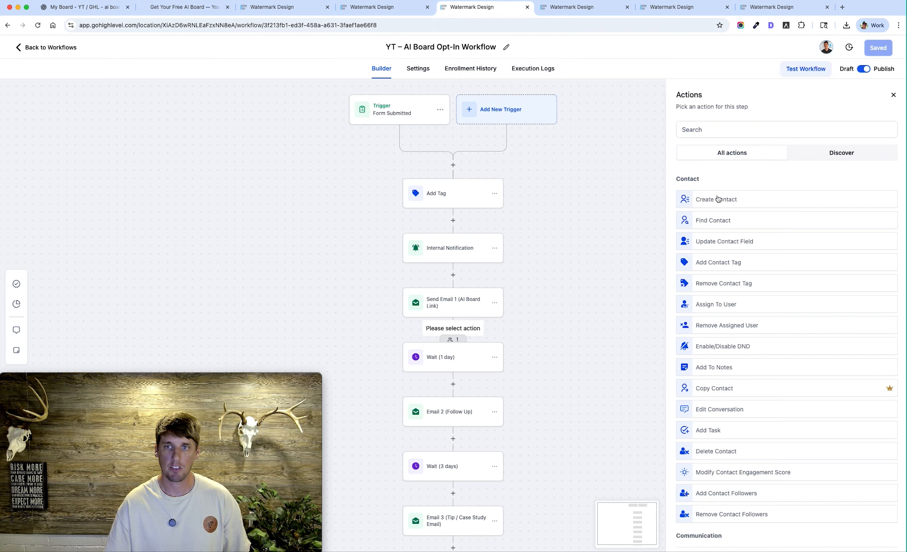
{"action": "left_click", "coordinate": [714, 129]}
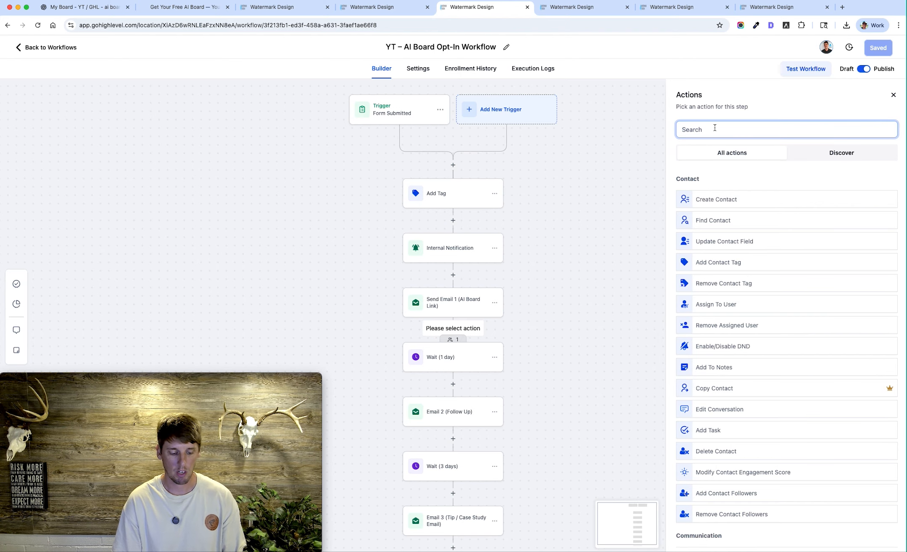
{"action": "type", "text": "wi"}
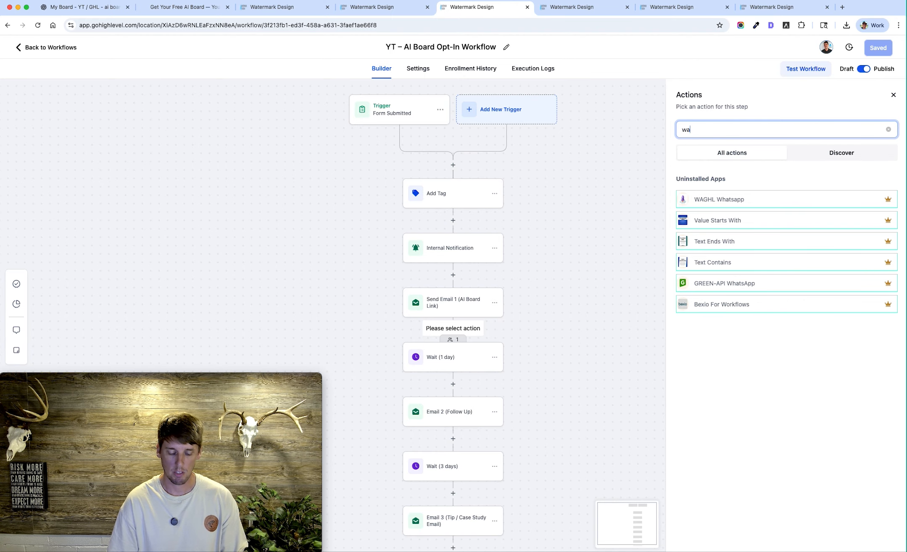
{"action": "type", "text": "it"}
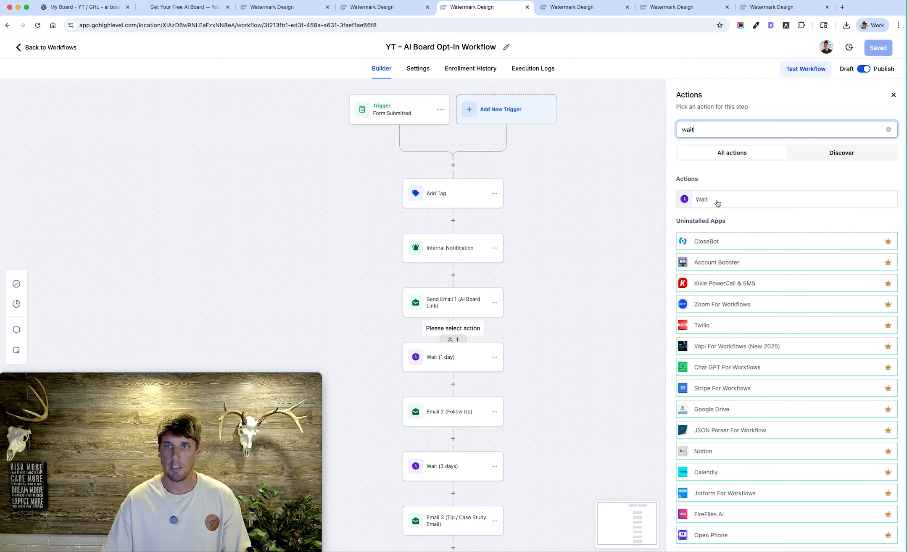
Inspect the time delay of the Wait (1 day) action and the subject and message of Email 2 (Follow Up)
{"action": "left_click", "coordinate": [440, 360]}
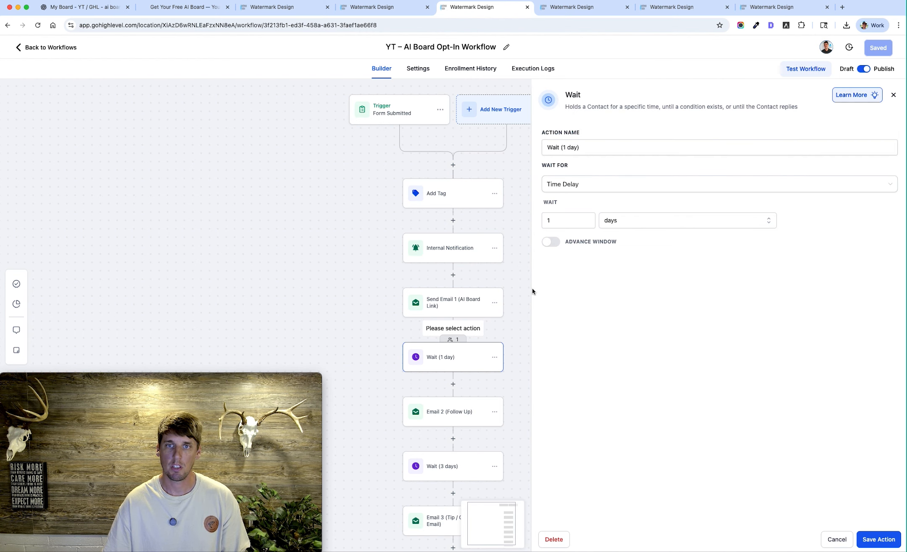
{"action": "left_click", "coordinate": [452, 416]}
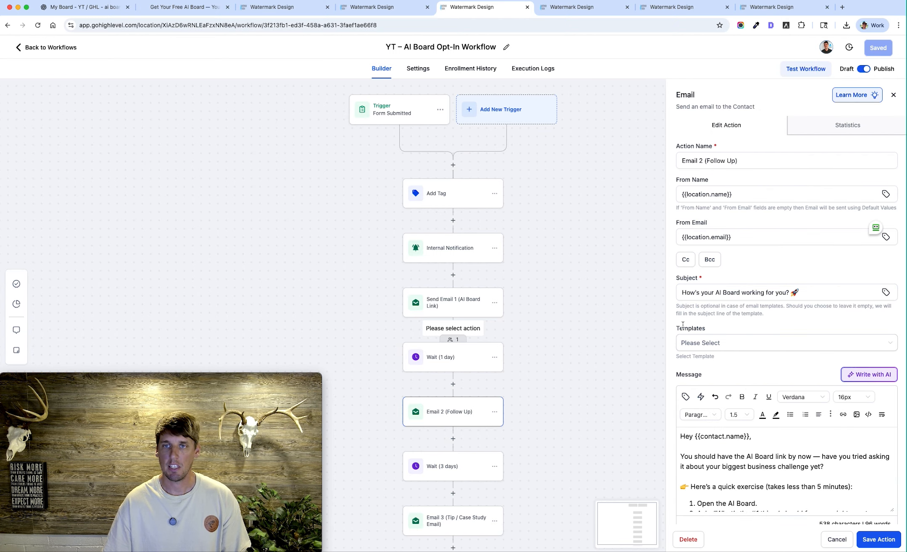
{"action": "scroll", "coordinate": [775, 355], "scroll_direction": "down", "scroll_amount": 3}
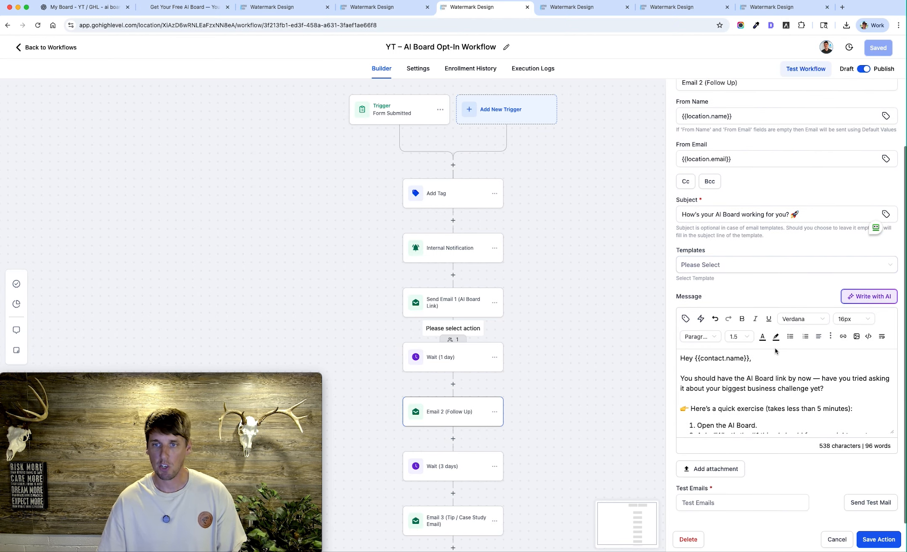
Review the My Board conversation in ChatGPT, from the landing page script through the workflow naming to the follow-up email copy
{"action": "left_click", "coordinate": [82, 7]}
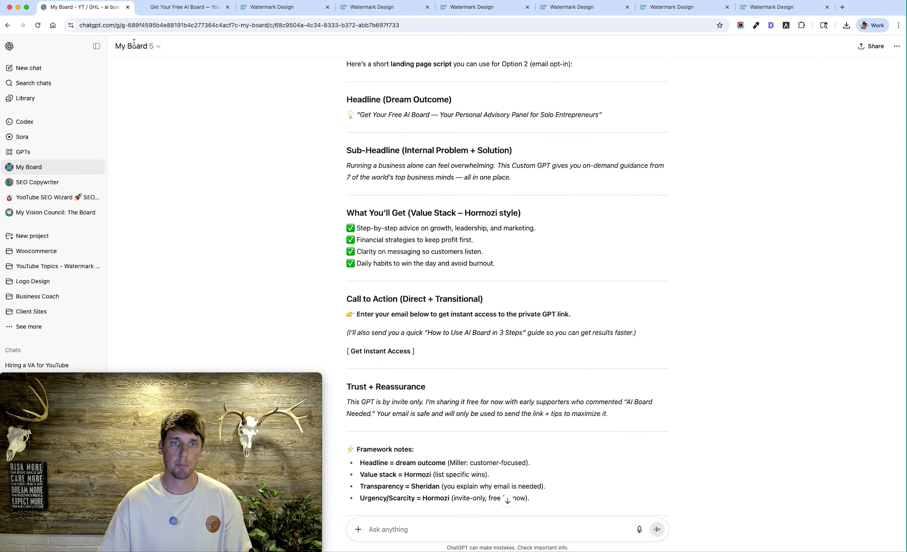
{"action": "scroll", "coordinate": [502, 220], "scroll_direction": "down", "scroll_amount": 5}
{"action": "scroll", "coordinate": [502, 220], "scroll_direction": "down", "scroll_amount": 15}
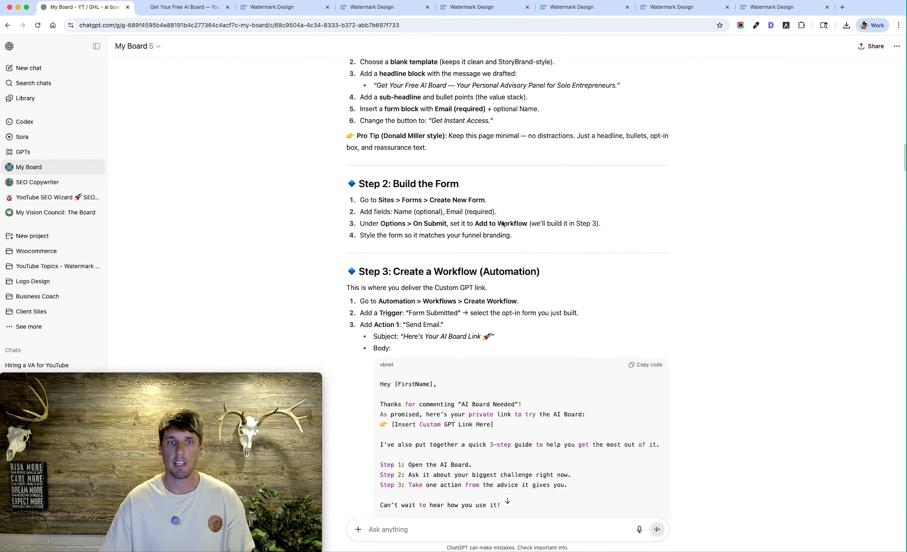
{"action": "scroll", "coordinate": [506, 220], "scroll_direction": "down", "scroll_amount": 8}
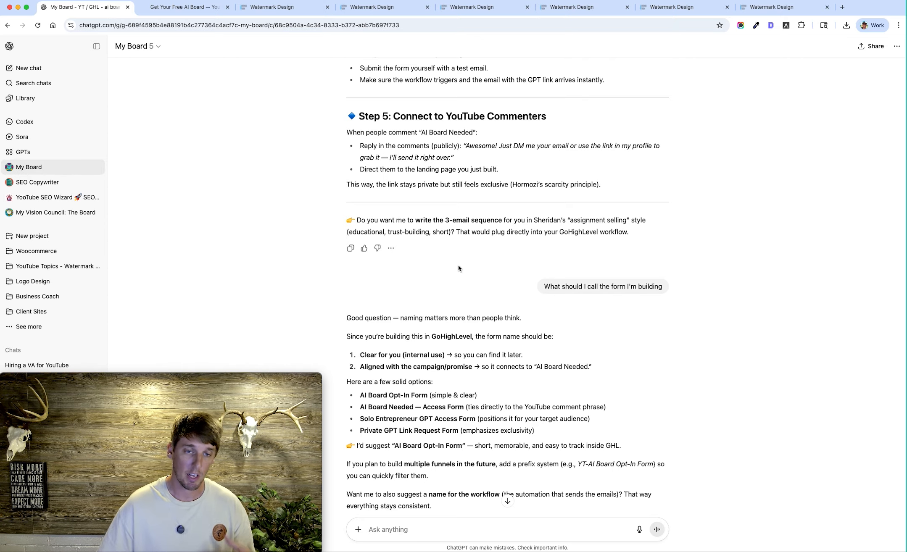
{"action": "scroll", "coordinate": [467, 249], "scroll_direction": "down", "scroll_amount": 20}
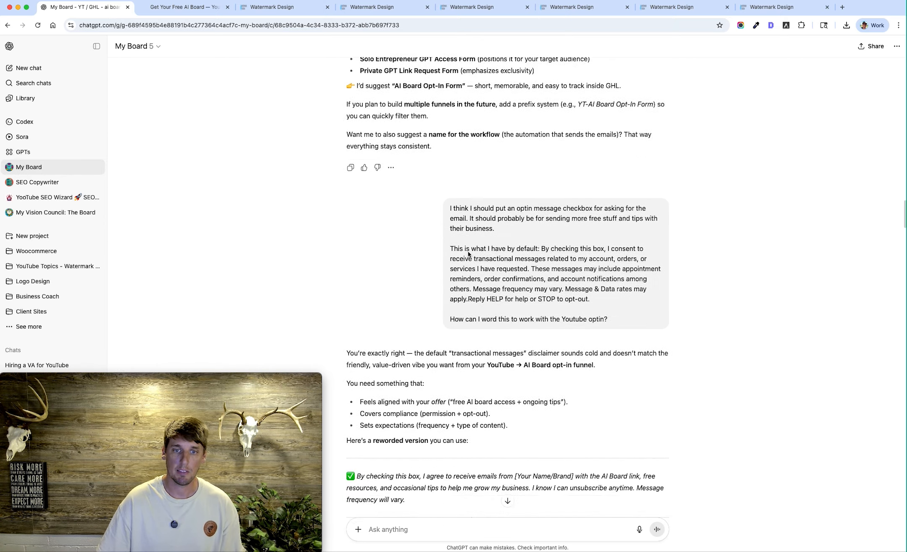
{"action": "scroll", "coordinate": [611, 307], "scroll_direction": "down", "scroll_amount": 10}
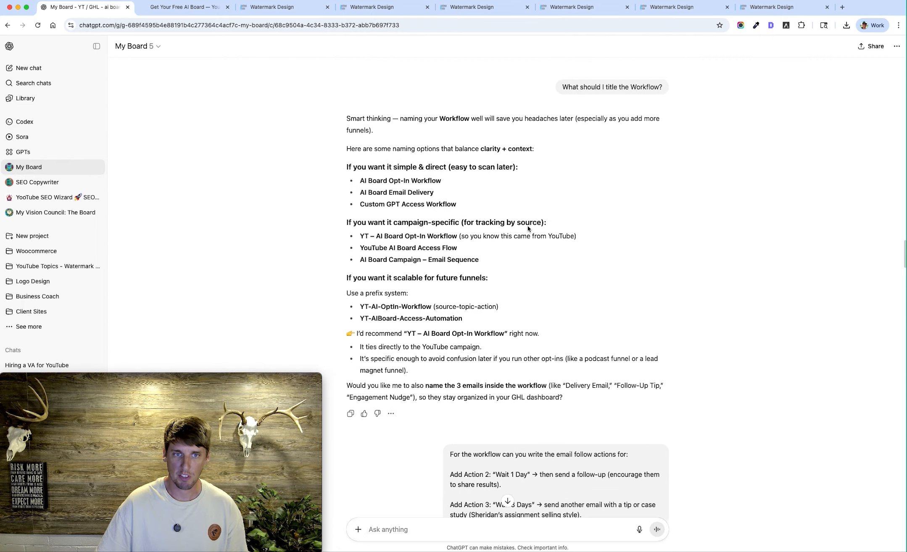
{"action": "scroll", "coordinate": [543, 315], "scroll_direction": "down", "scroll_amount": 8}
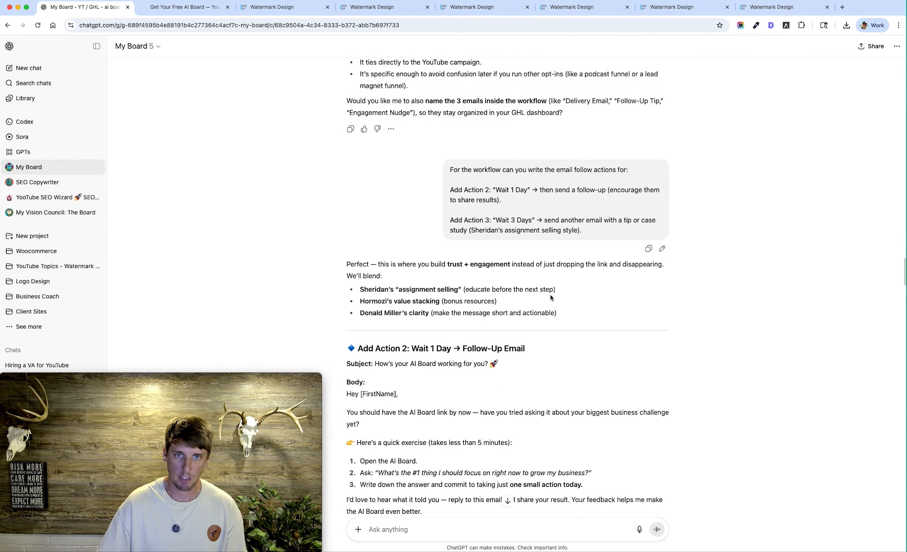
{"action": "scroll", "coordinate": [482, 360], "scroll_direction": "down", "scroll_amount": 6}
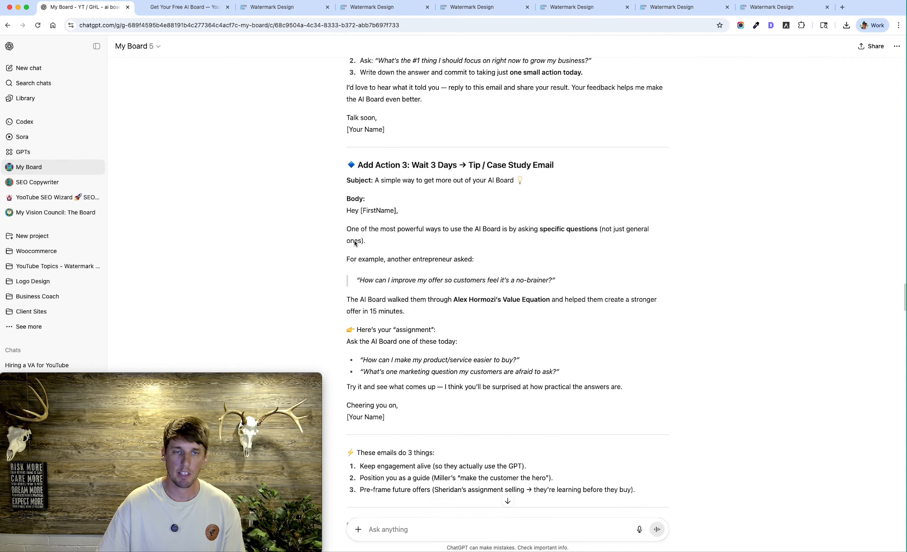
Return to the YT – AI Board Opt-In Workflow in GoHighLevel and read the Email 2 (Follow Up) message through
{"action": "left_click", "coordinate": [581, 8]}
{"action": "left_click", "coordinate": [485, 8]}
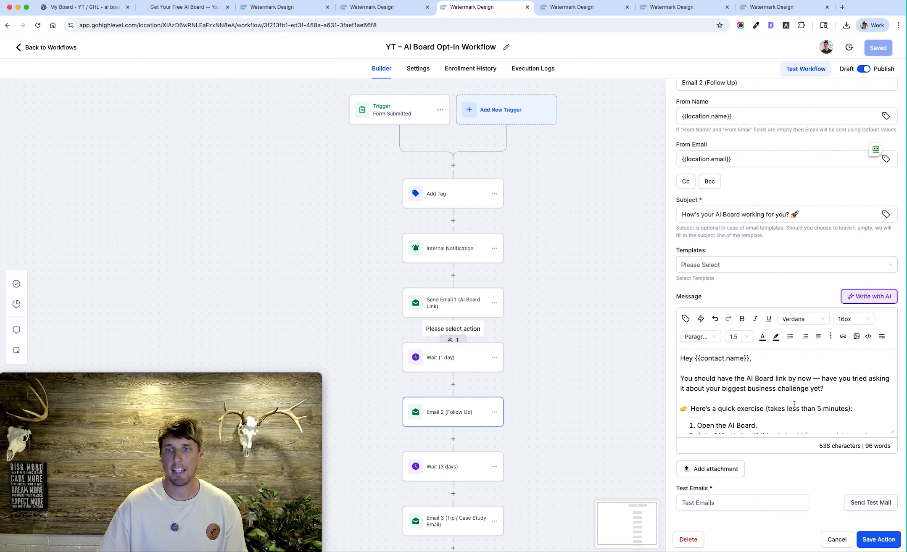
{"action": "scroll", "coordinate": [792, 394], "scroll_direction": "down", "scroll_amount": 2}
{"action": "scroll", "coordinate": [786, 400], "scroll_direction": "down", "scroll_amount": 2}
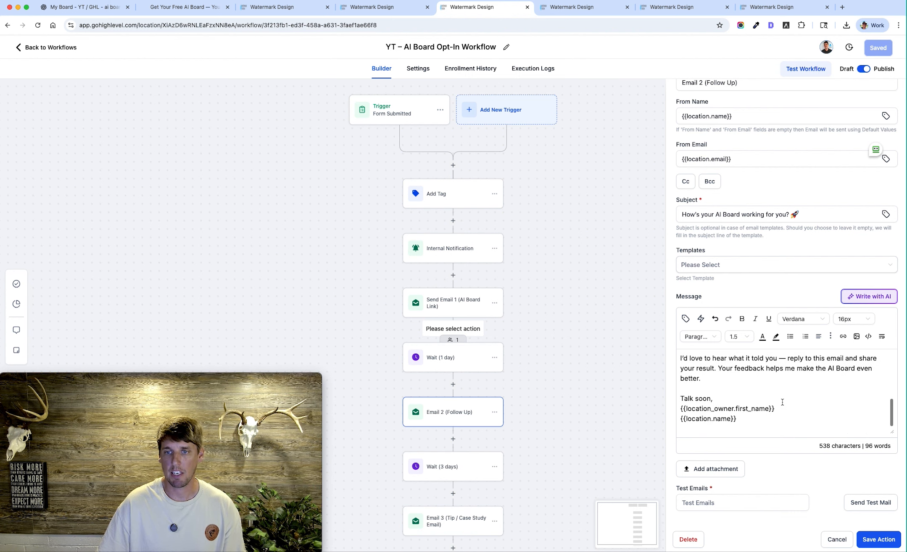
{"action": "scroll", "coordinate": [782, 403], "scroll_direction": "up", "scroll_amount": 3}
{"action": "scroll", "coordinate": [782, 402], "scroll_direction": "up", "scroll_amount": 3}
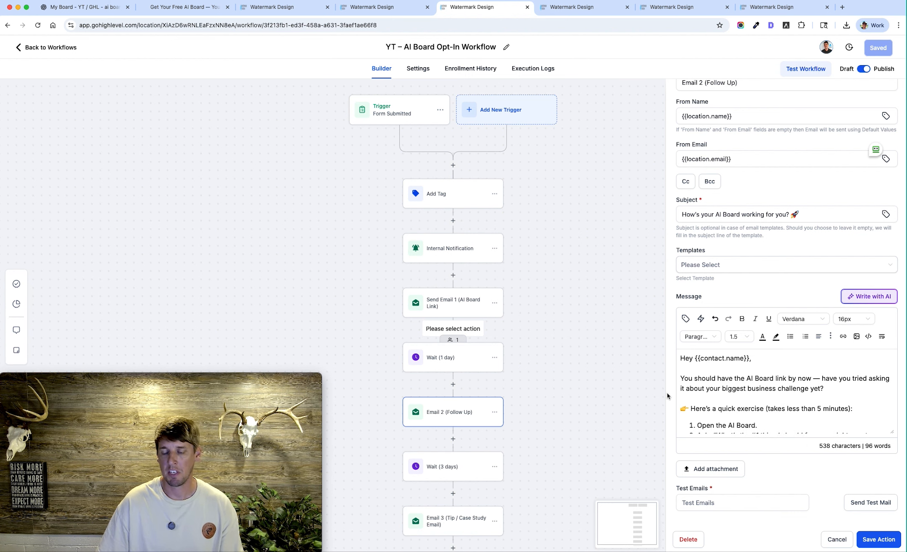
{"action": "scroll", "coordinate": [702, 395], "scroll_direction": "down", "scroll_amount": 2}
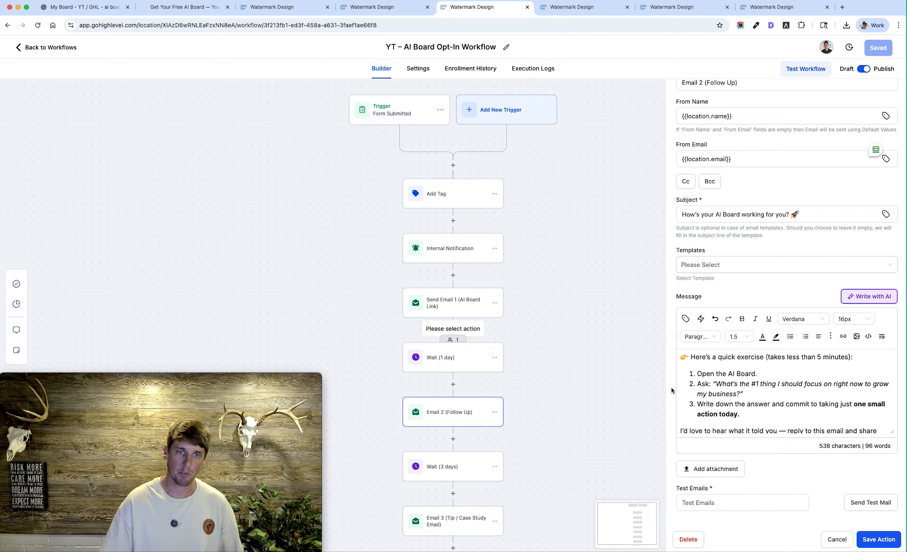
Inspect the delay of the Wait (3 days) action and the message of Email 3 (Tip / Case Study Email)
{"action": "scroll", "coordinate": [529, 369], "scroll_direction": "down", "scroll_amount": 1}
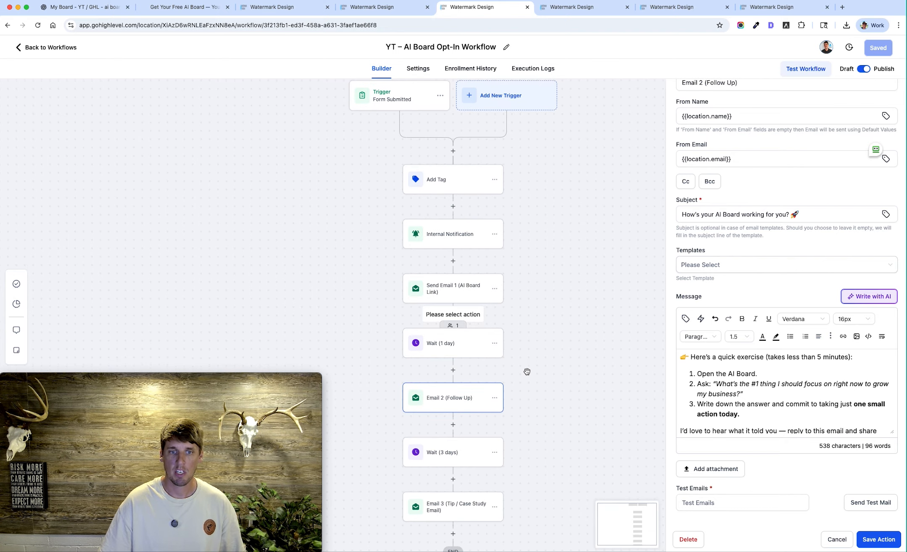
{"action": "left_click", "coordinate": [458, 453]}
{"action": "scroll", "coordinate": [448, 377], "scroll_direction": "down", "scroll_amount": 3}
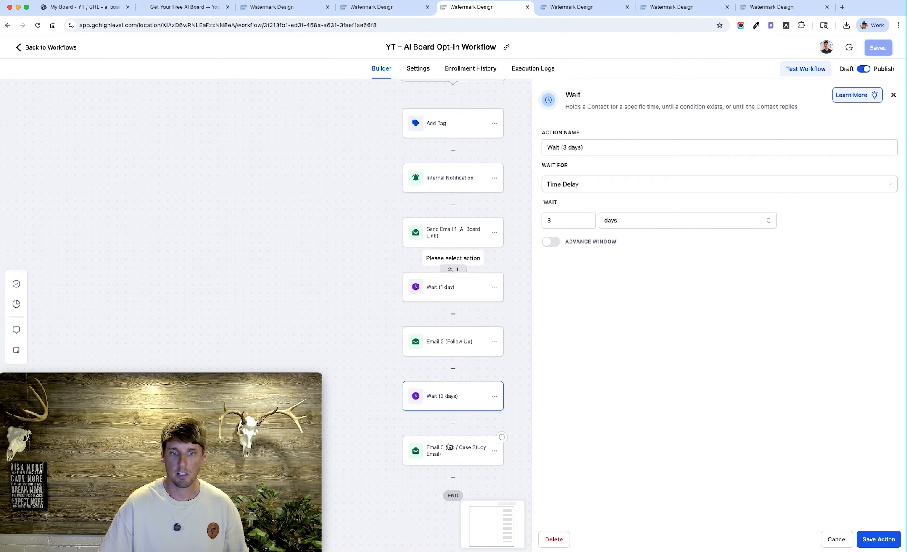
{"action": "left_click", "coordinate": [451, 453]}
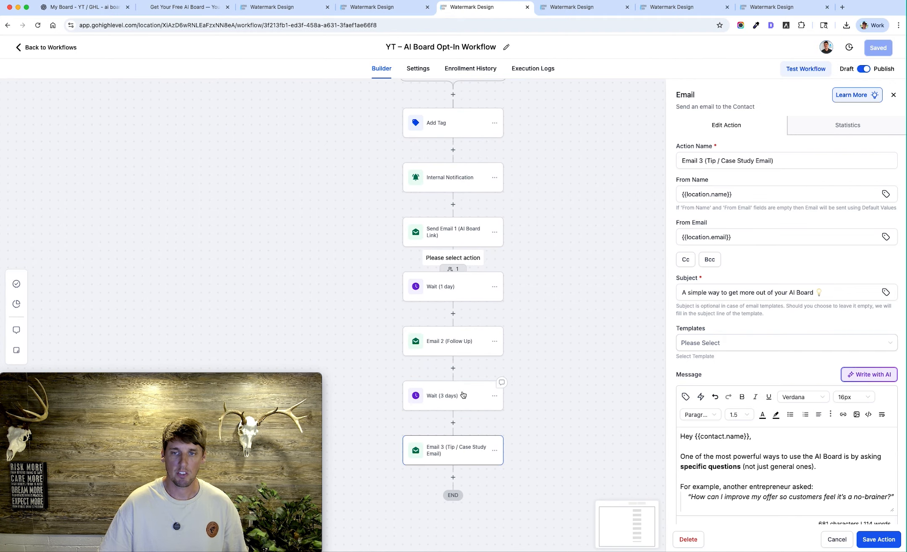
{"action": "scroll", "coordinate": [796, 473], "scroll_direction": "down", "scroll_amount": 10}
{"action": "scroll", "coordinate": [795, 472], "scroll_direction": "up", "scroll_amount": 4}
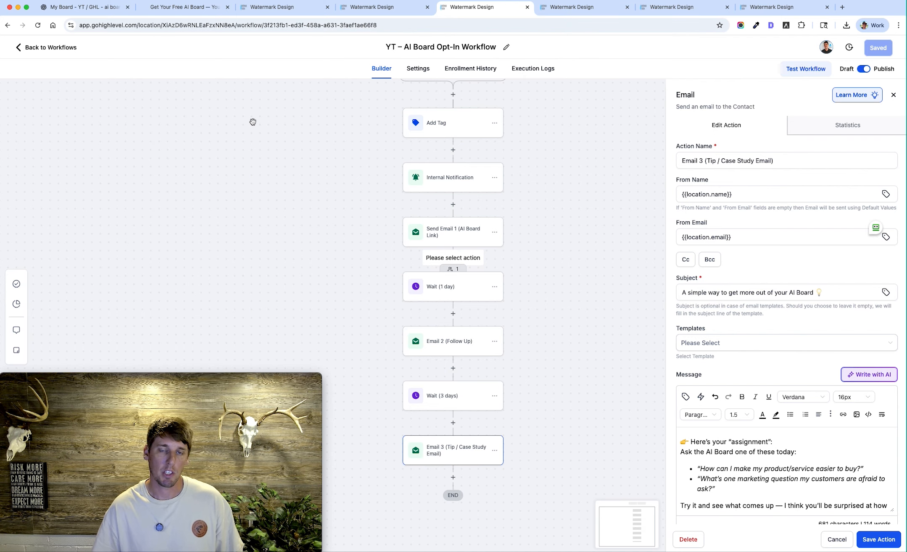
Show the analytics of the AI Board Opt-In Form and return to the My Board conversation in ChatGPT
{"action": "left_click", "coordinate": [598, 12]}
{"action": "left_click", "coordinate": [673, 7]}
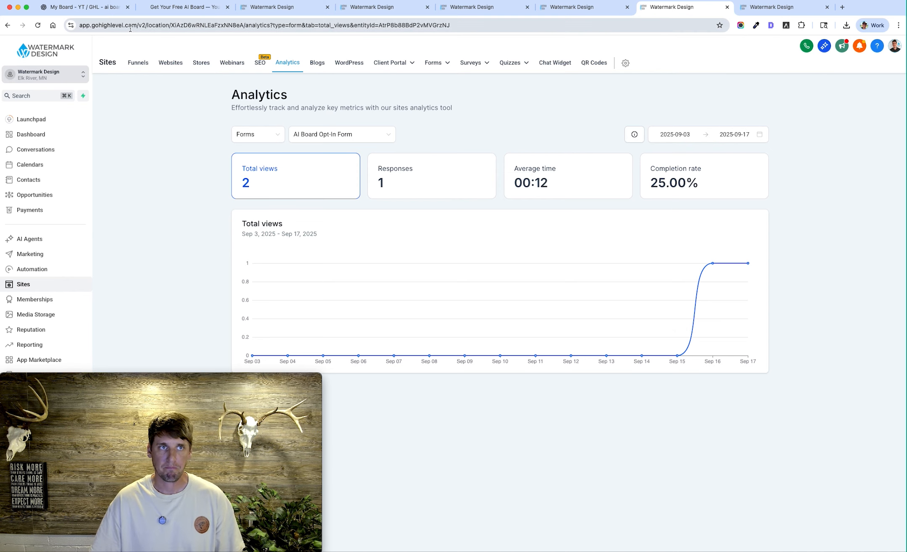
{"action": "left_click", "coordinate": [95, 5]}
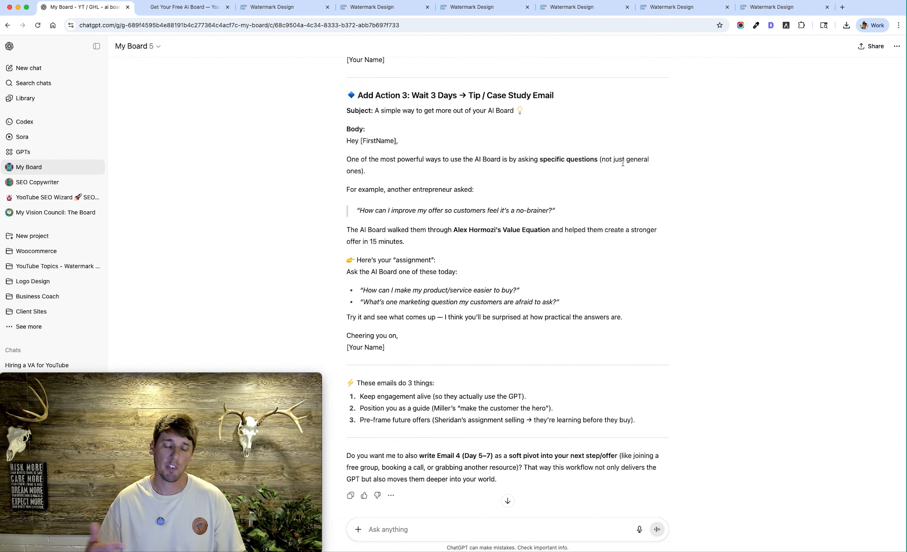